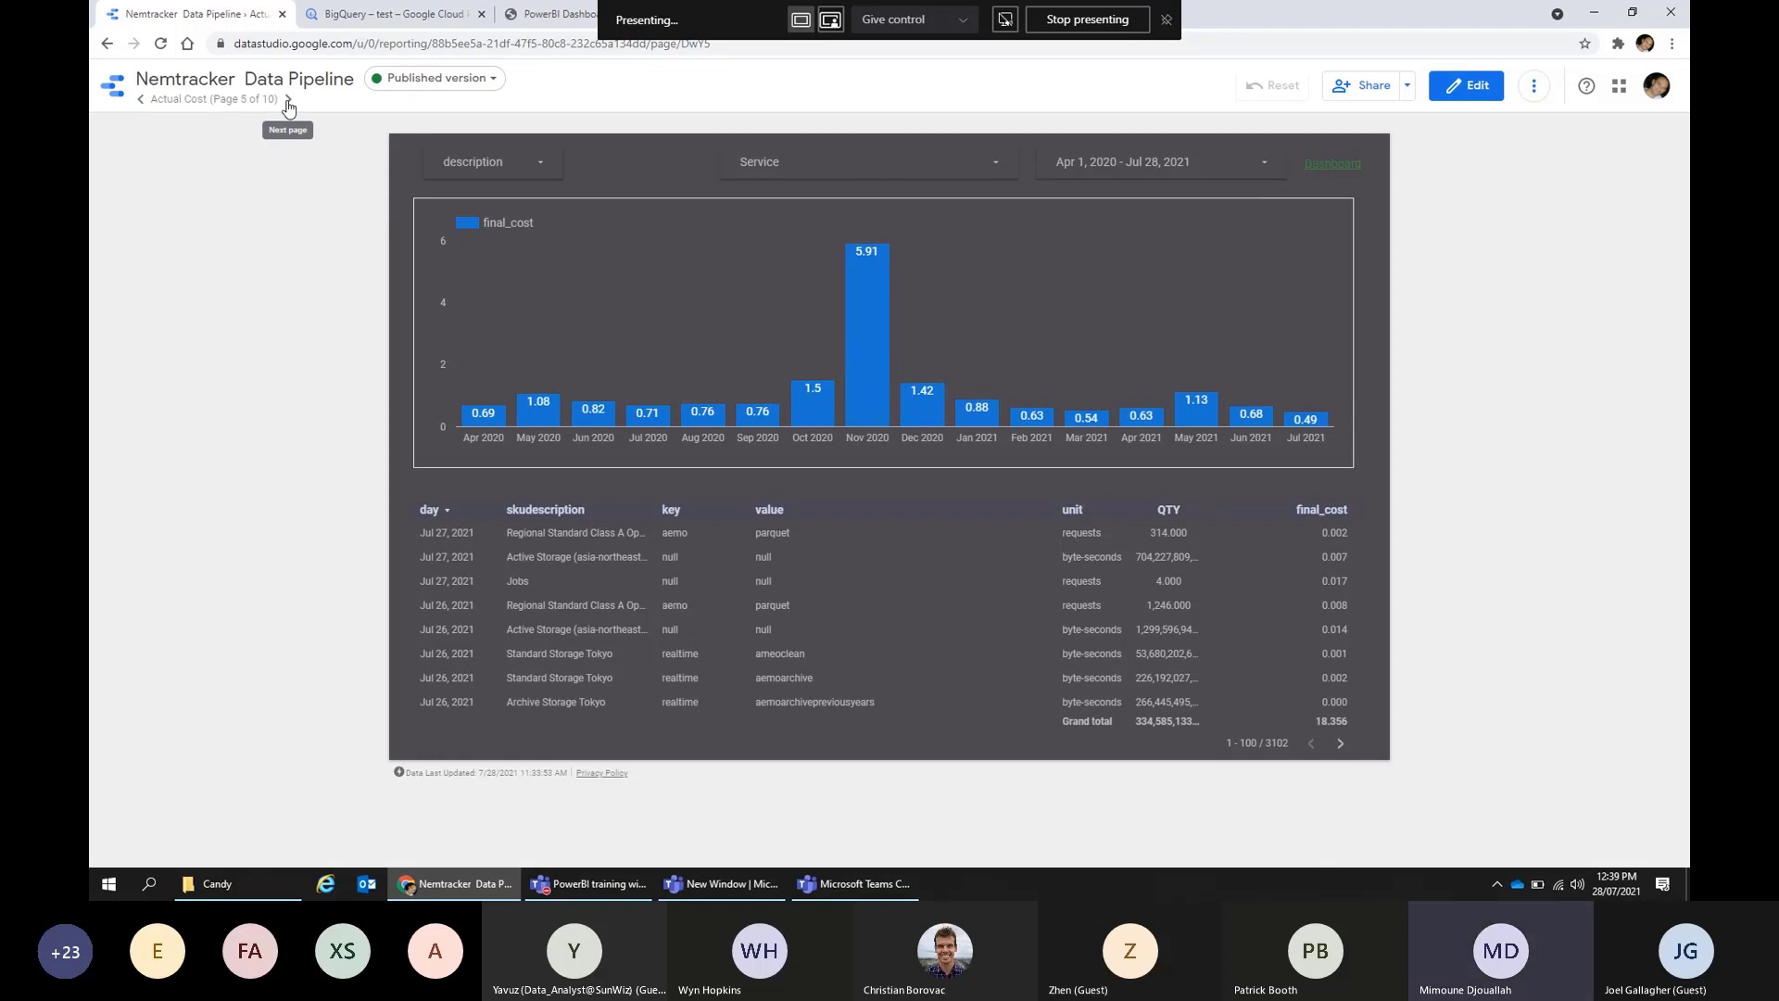
Step: Show the report's Data Sharing page alongside the UNITARCHIVE table details in BigQuery and the Power BI electricity market dashboard
left_click(288, 101)
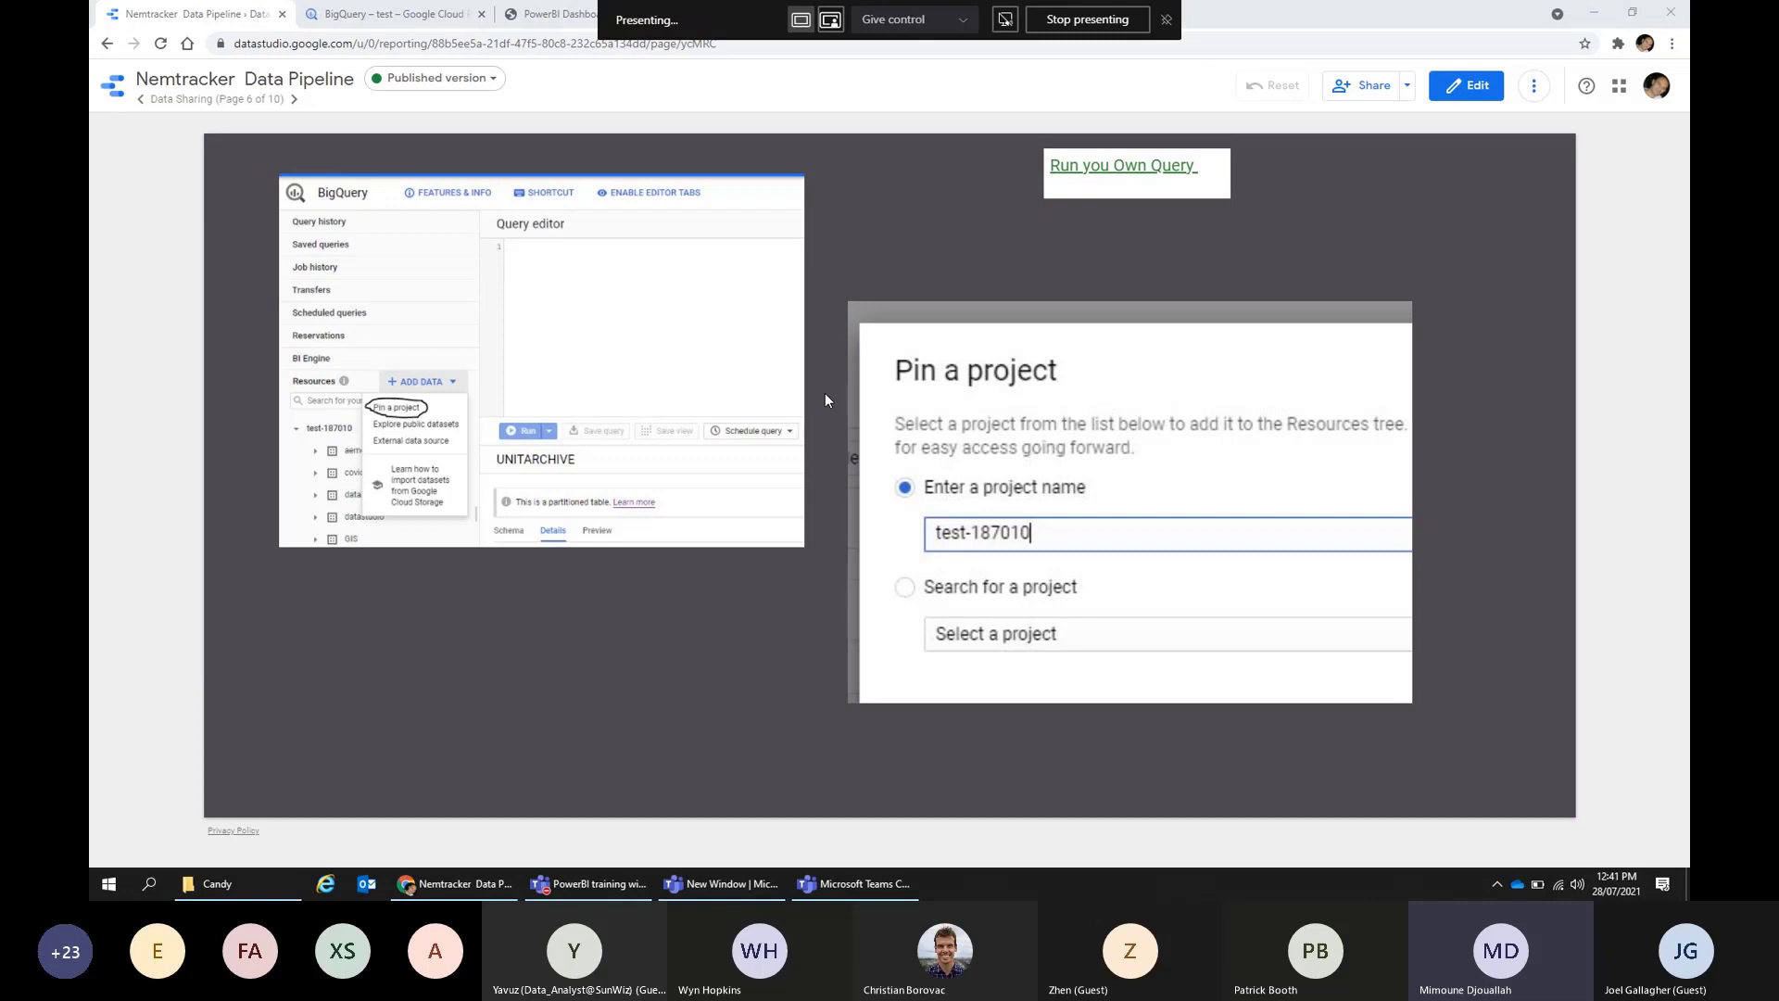
left_click(389, 14)
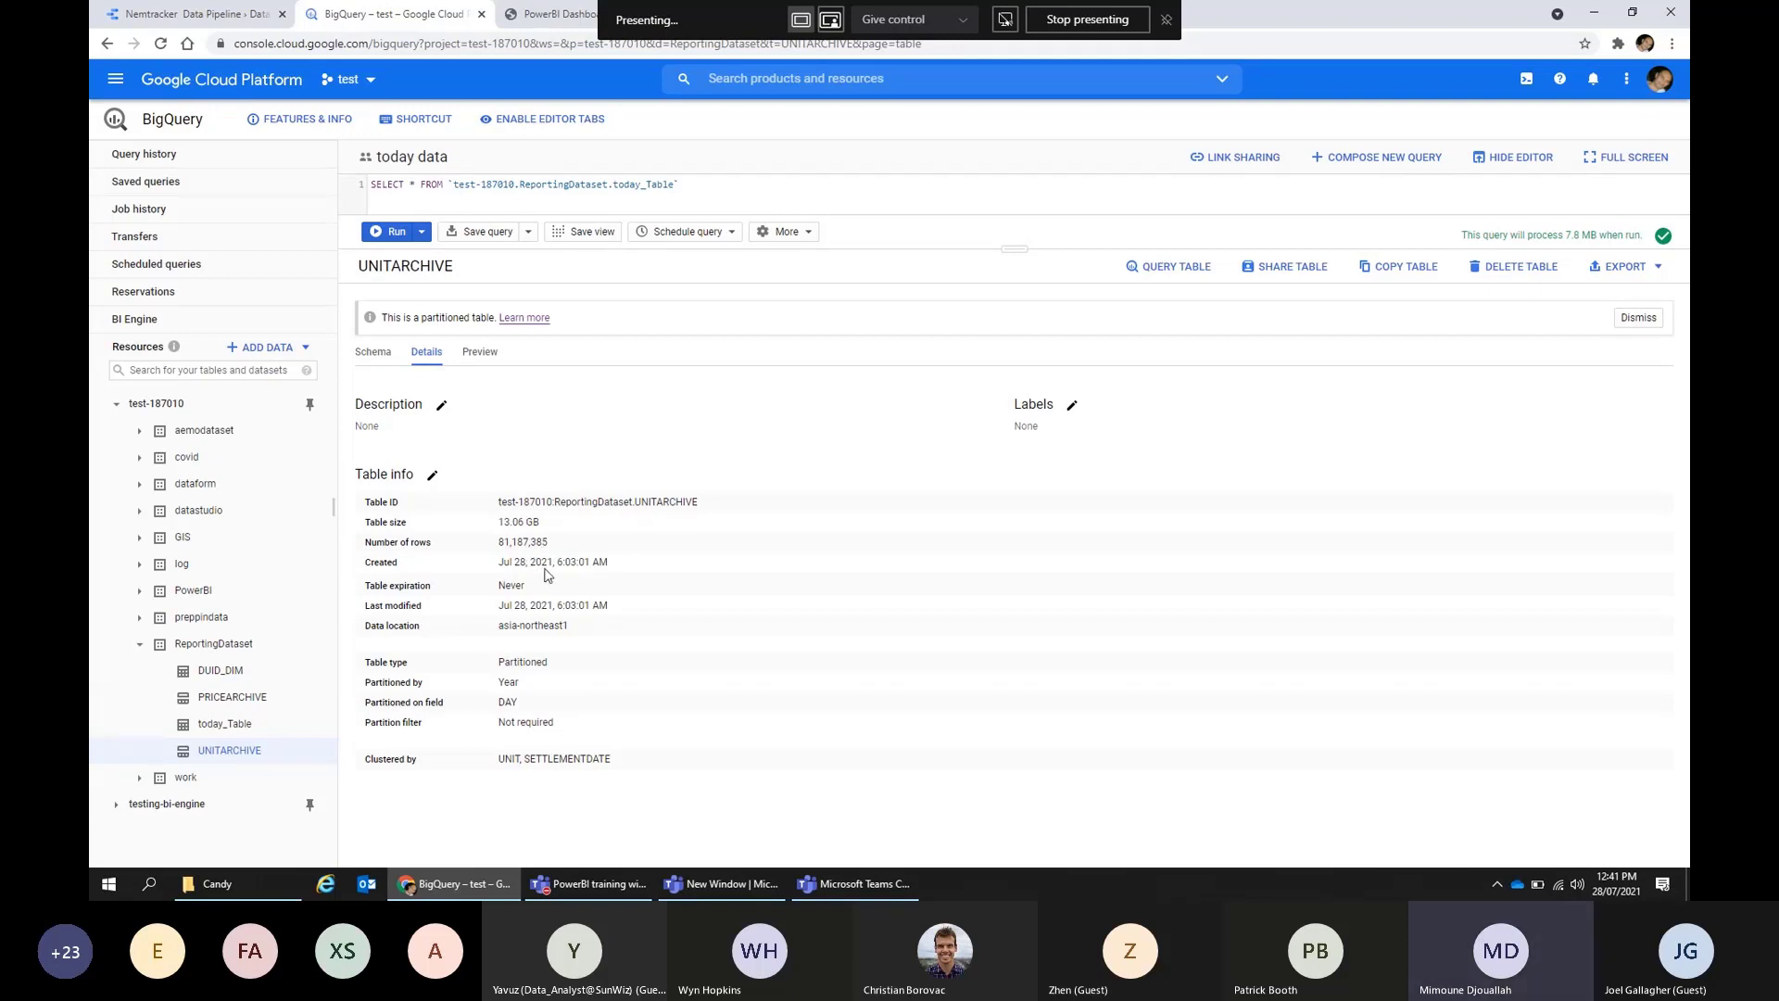
left_click(528, 19)
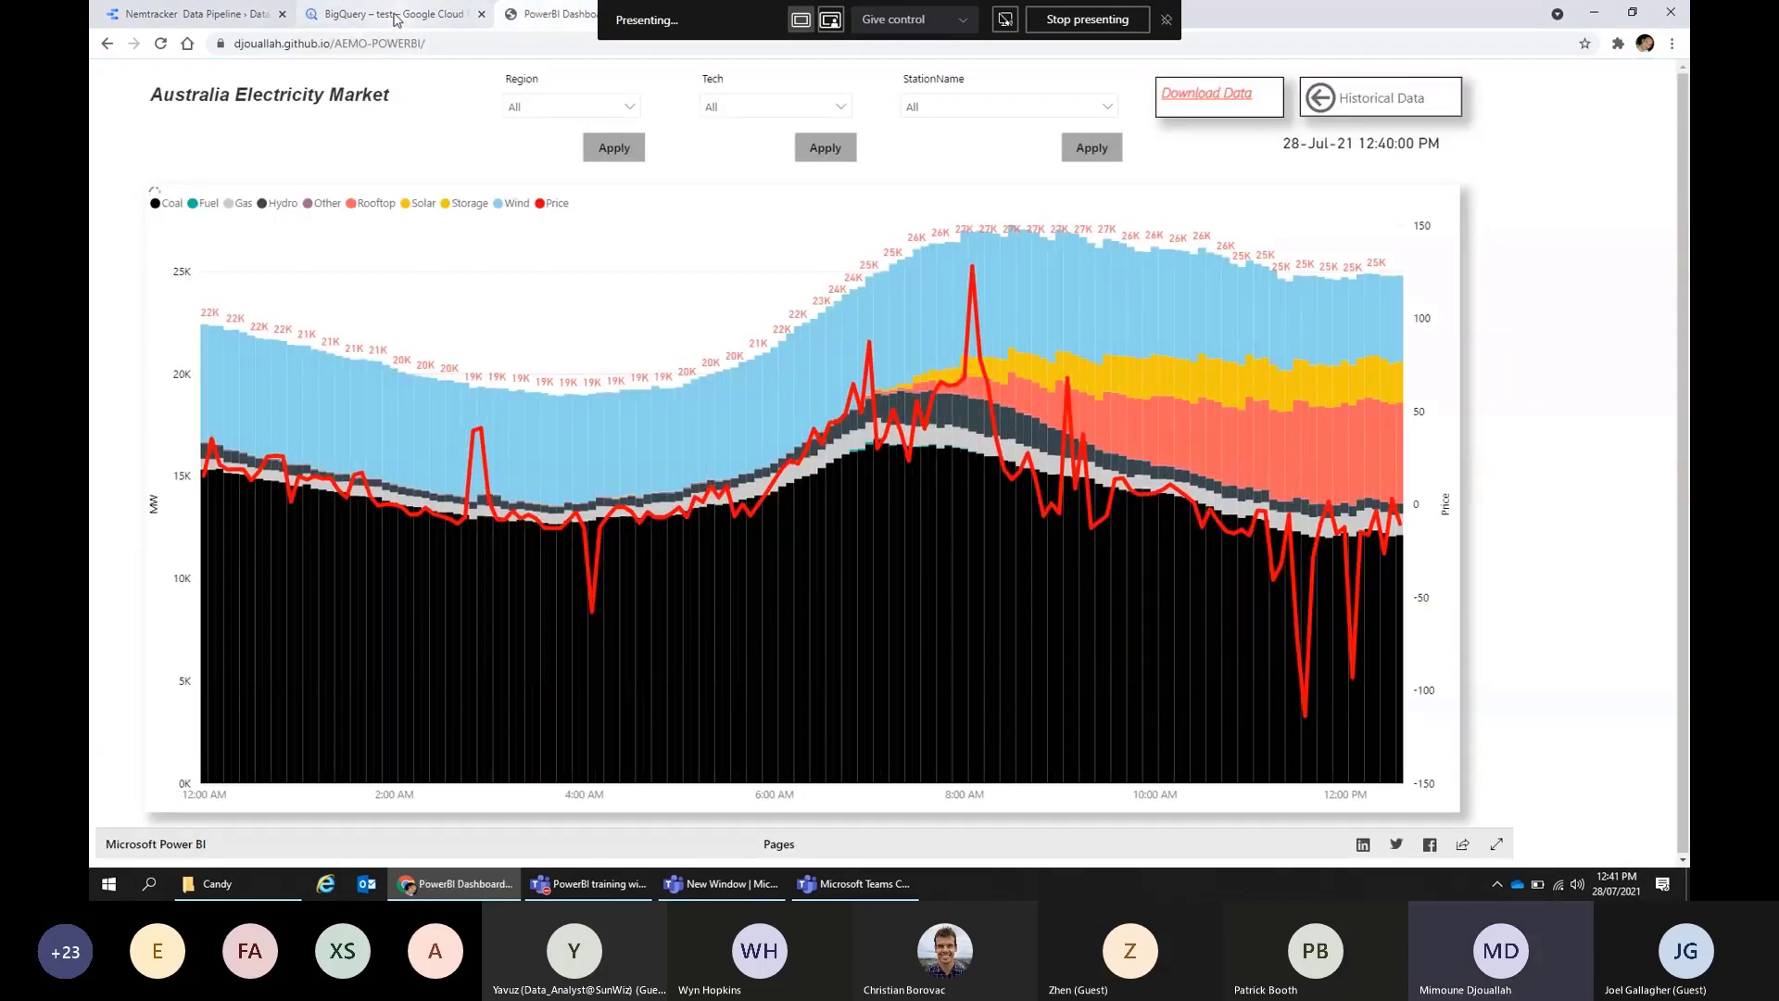
left_click(396, 19)
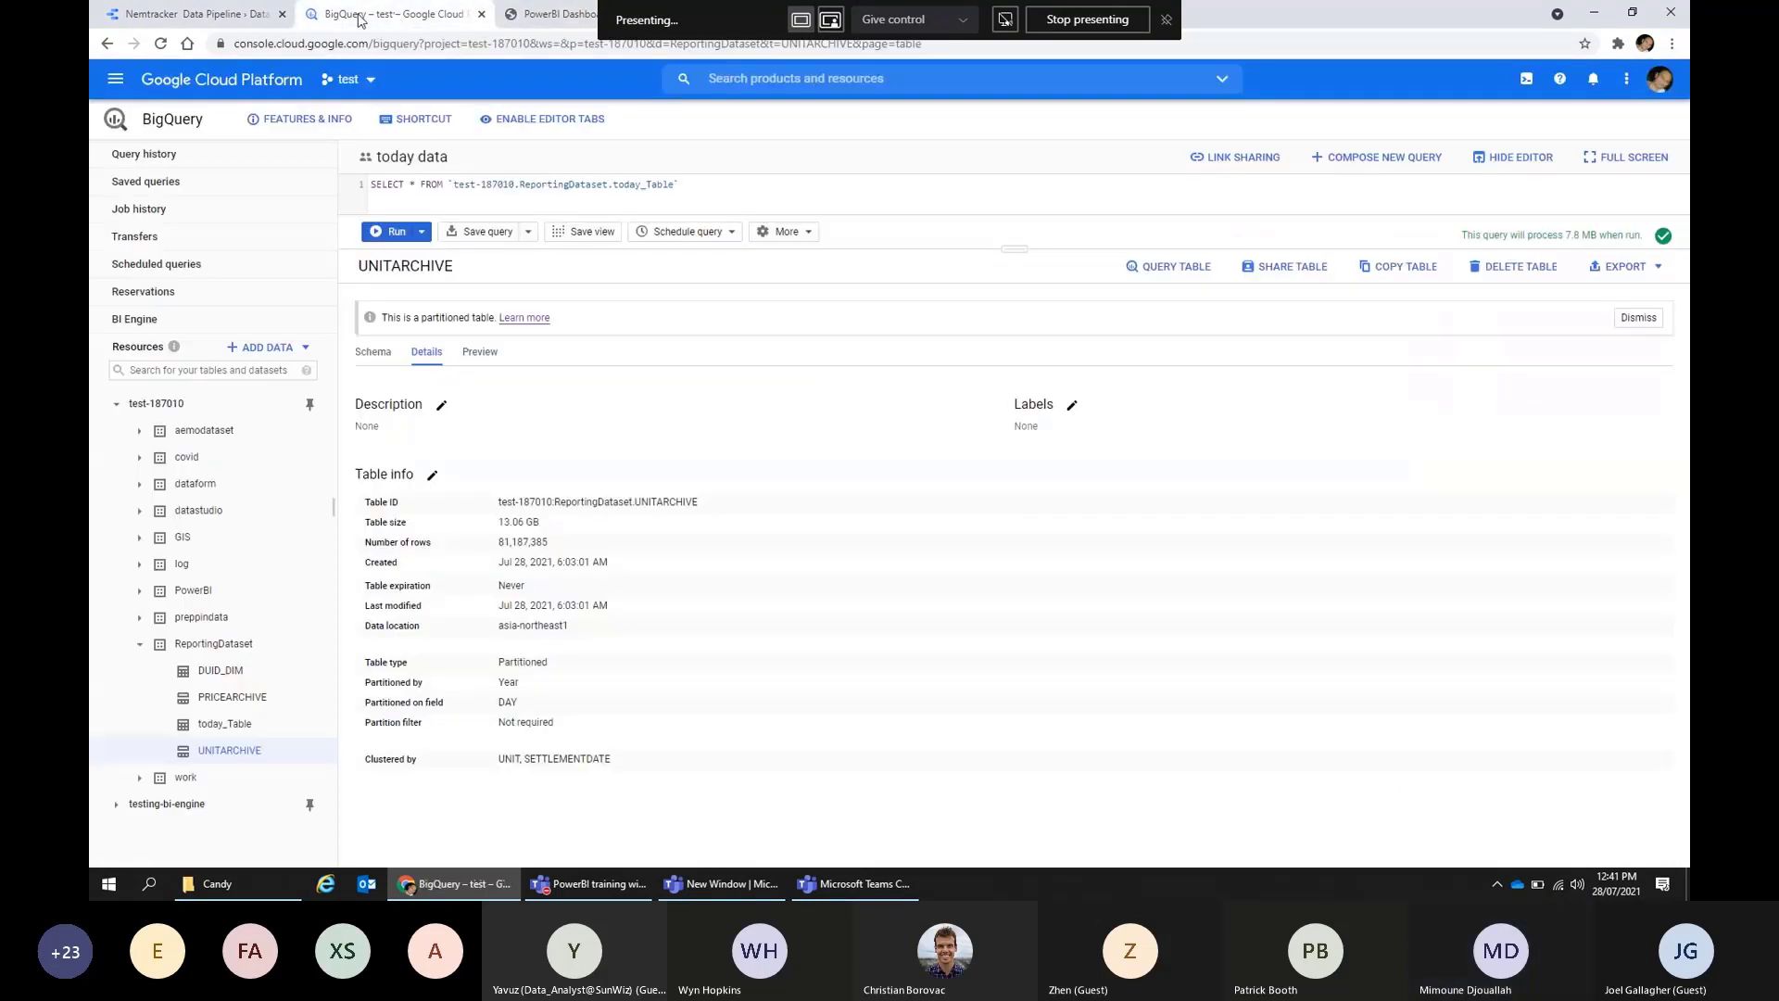
key("ctrl+shift+Tab")
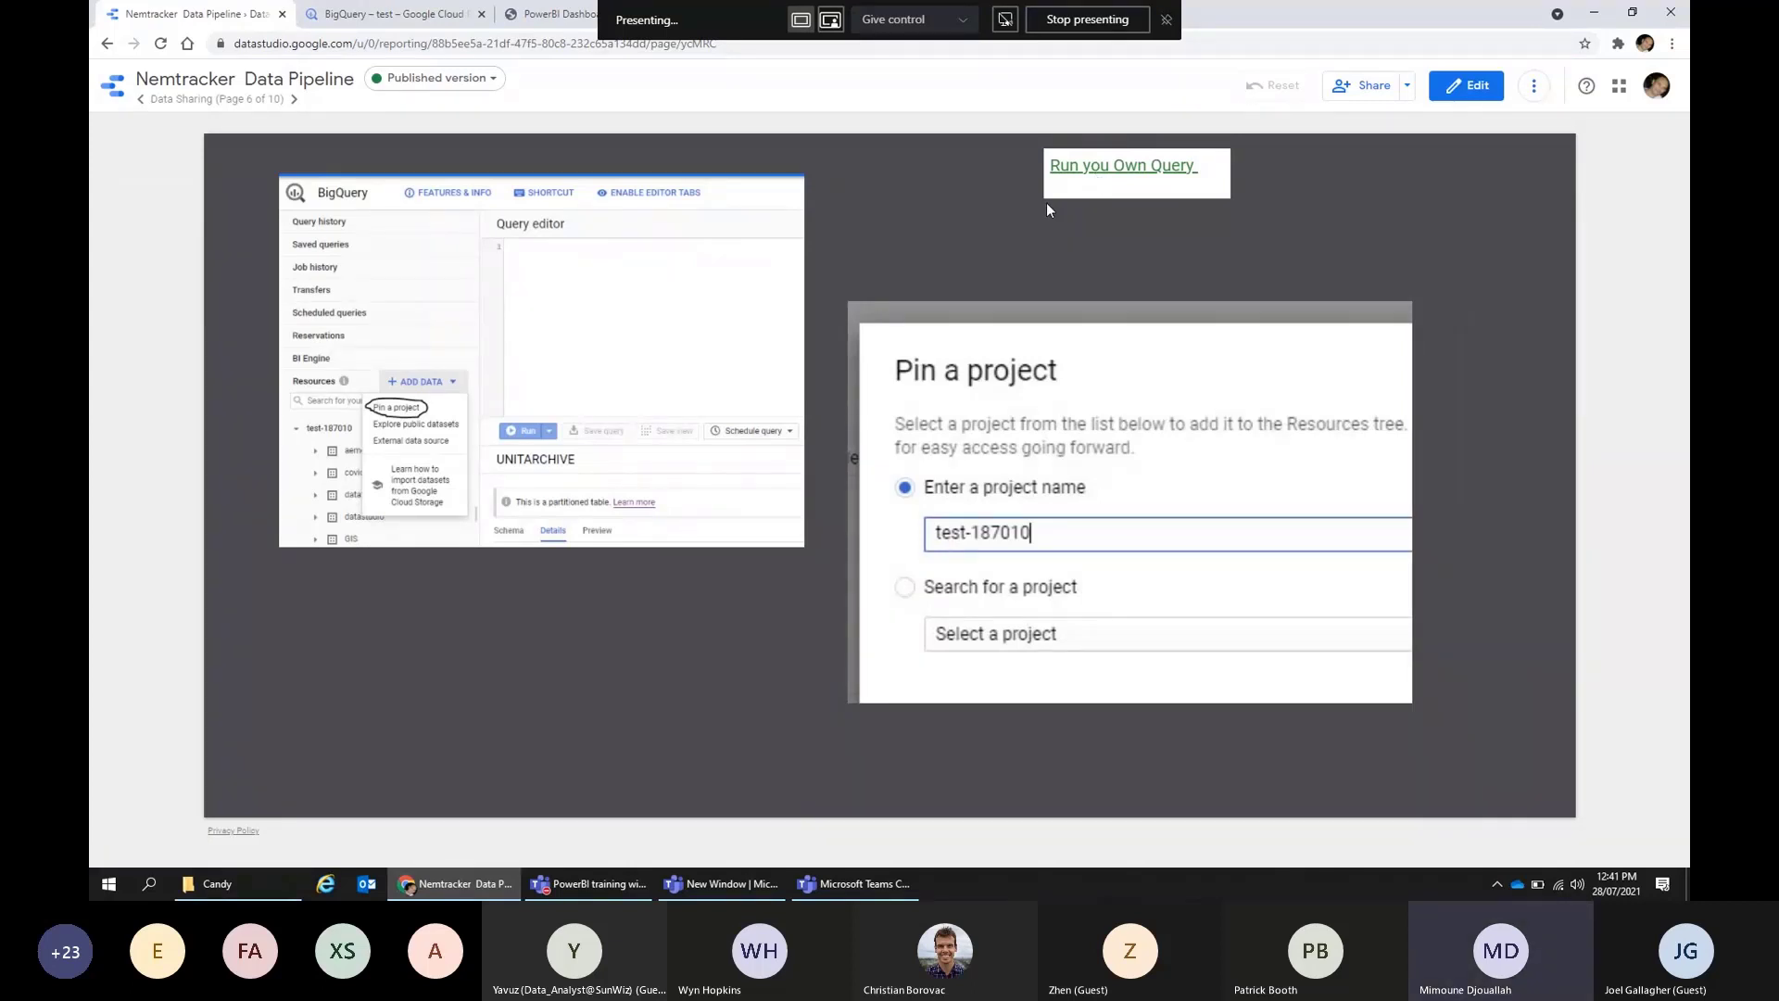
Step: Open the "Run you Own Query" link and highlight project test-187010 in the query, then show the pipeline report's Architecture page
left_click(1099, 176)
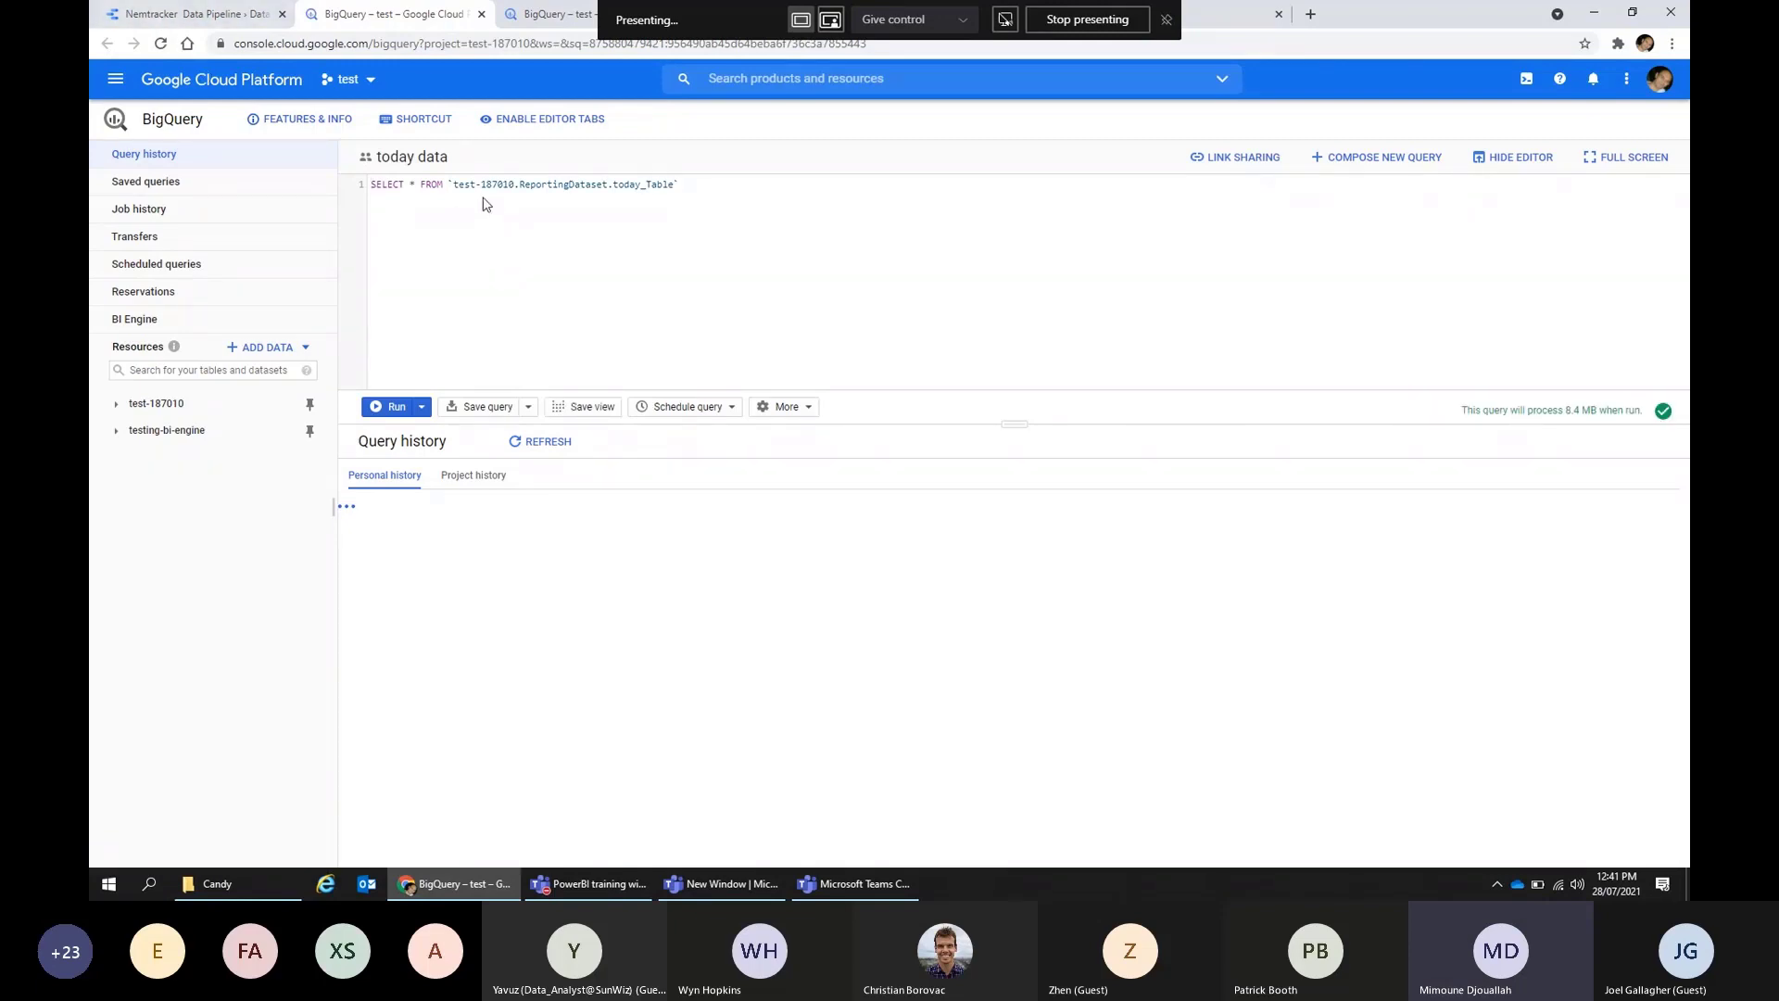
left_click_drag(455, 185, 512, 187)
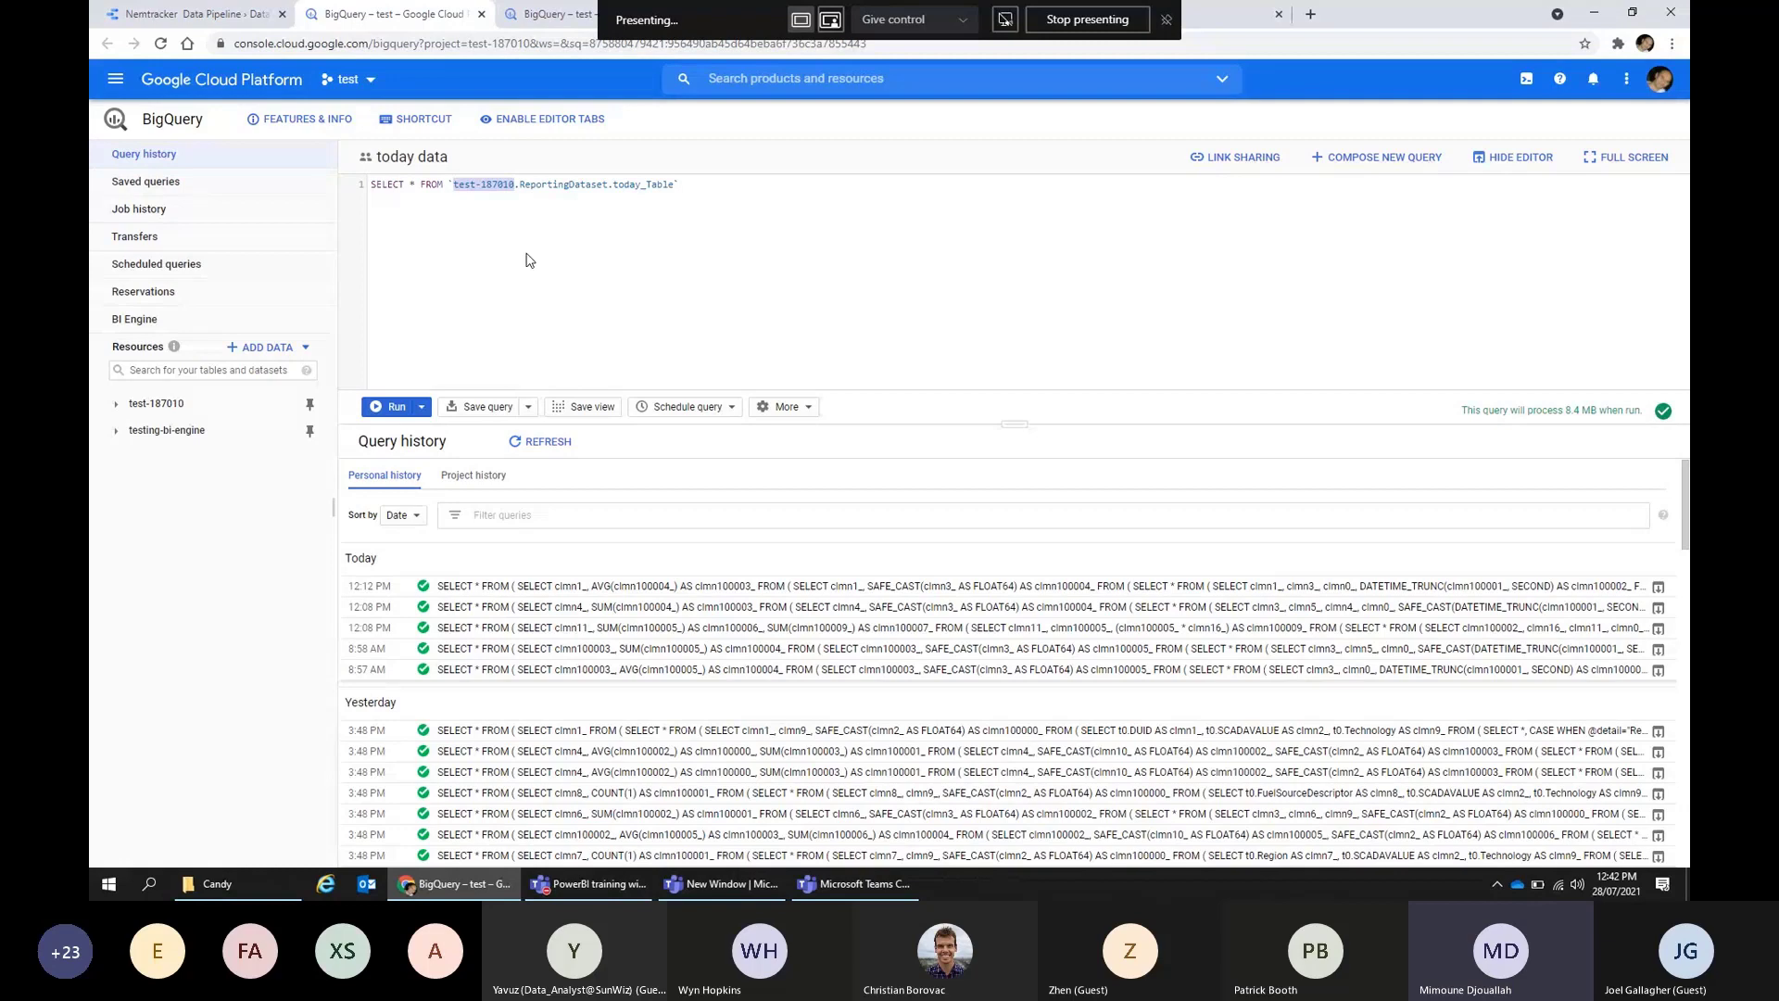
left_click(192, 21)
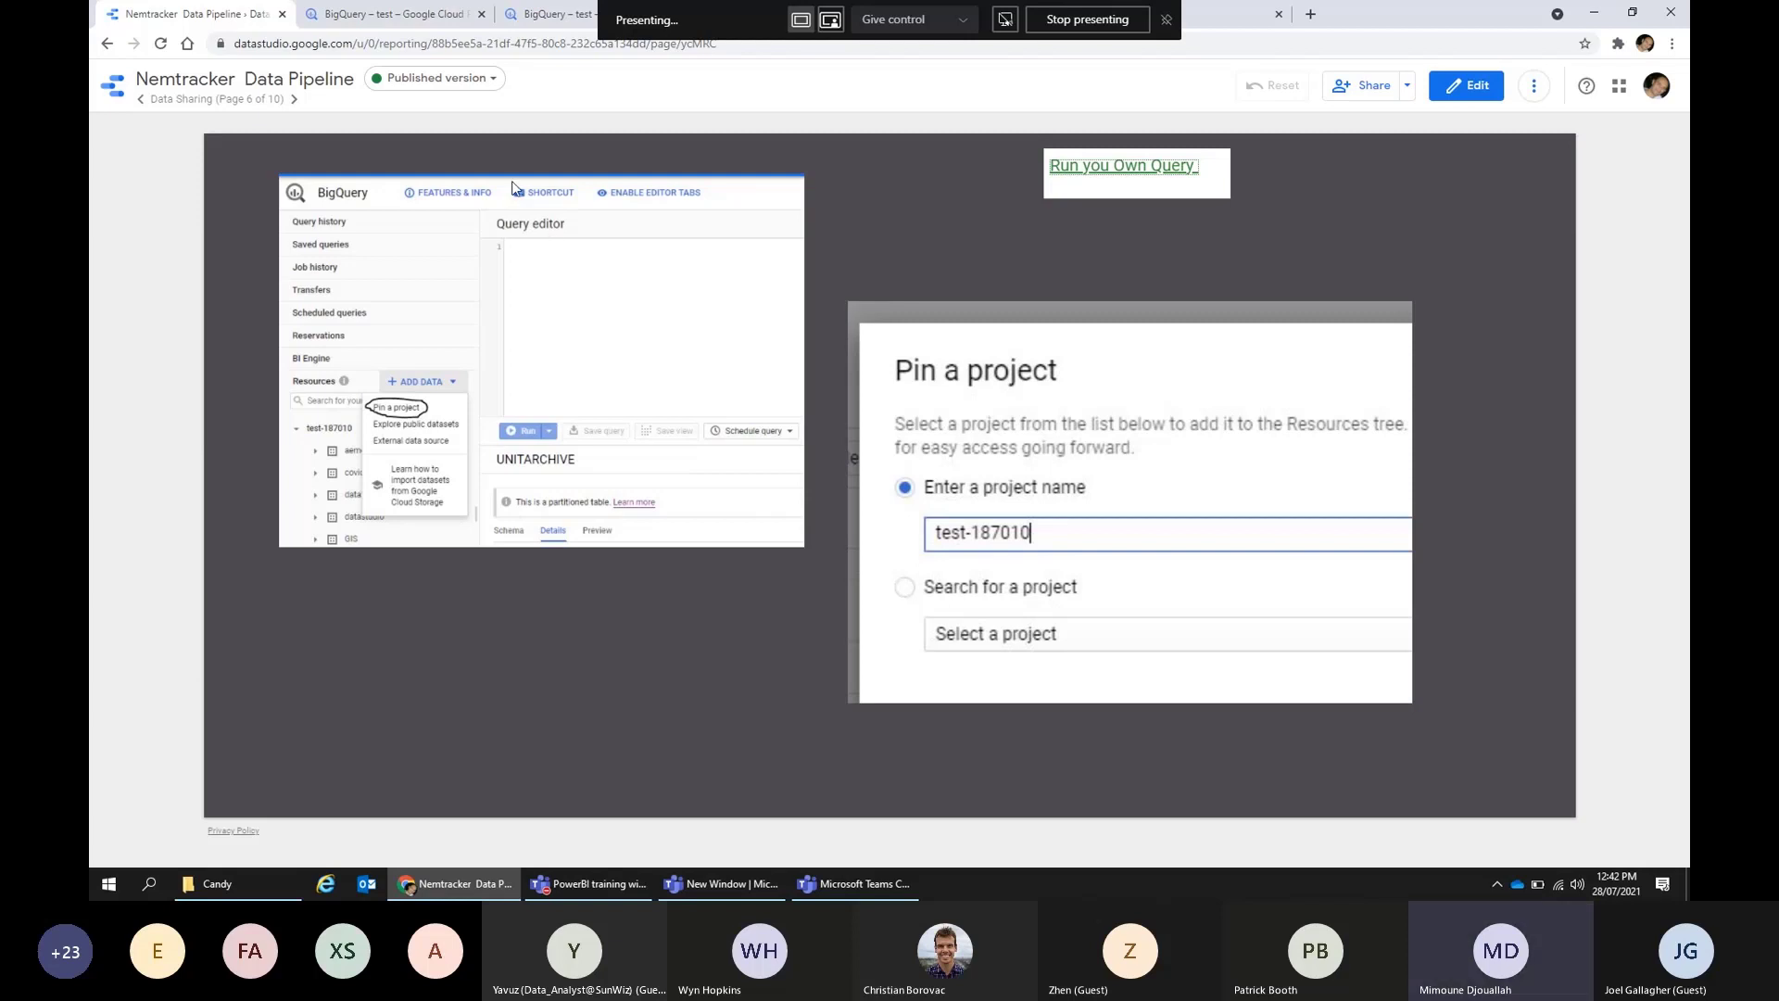
left_click(291, 100)
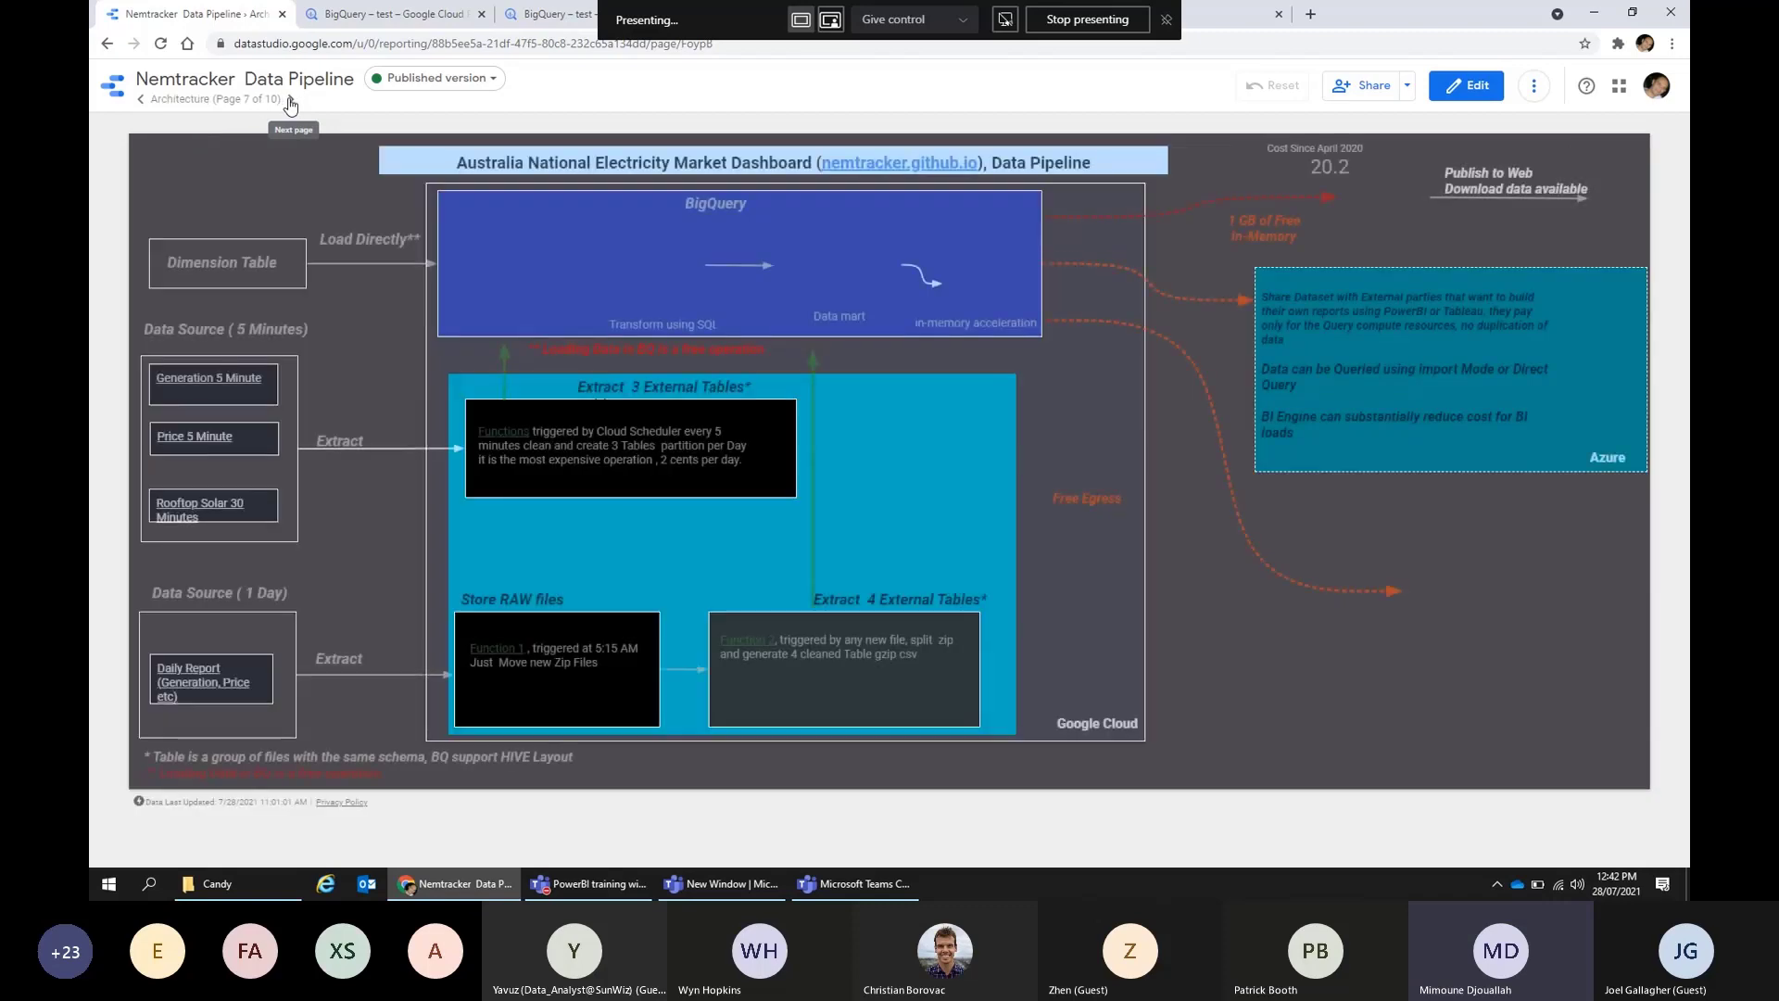
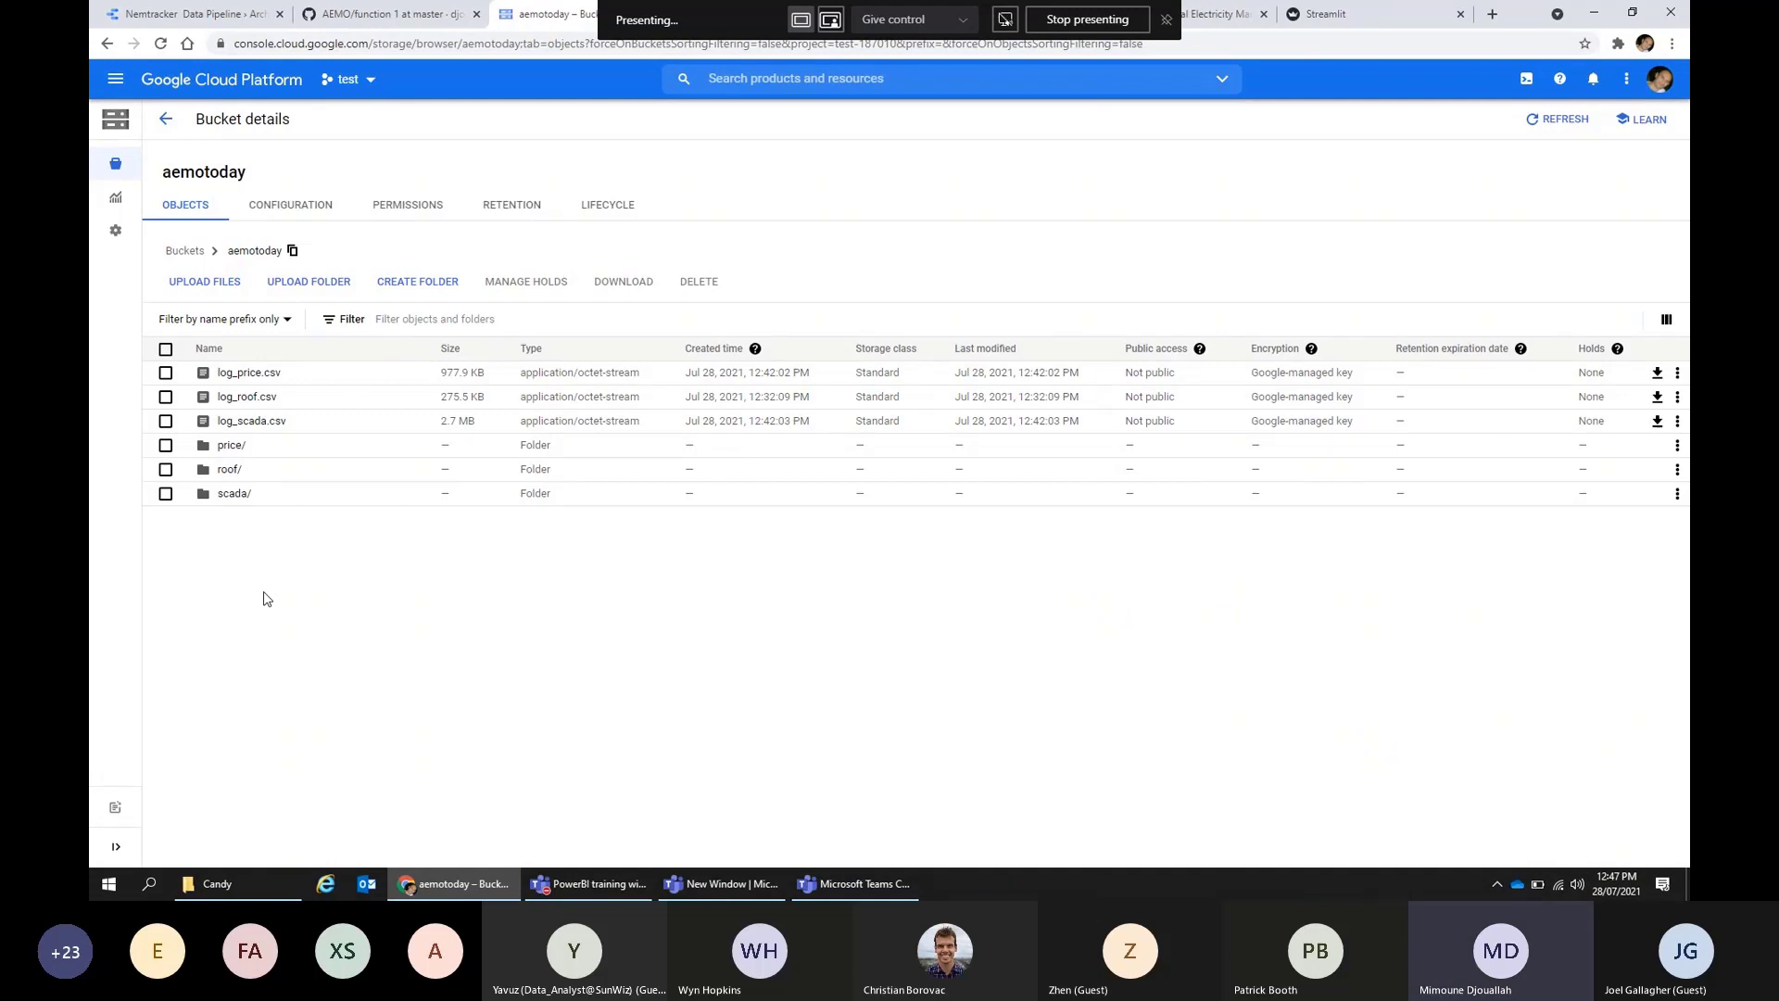
Step: Inspect the Date=2021-05-24 files in the aemotoday bucket's price folder against the pipeline report's Architecture page
left_click(230, 447)
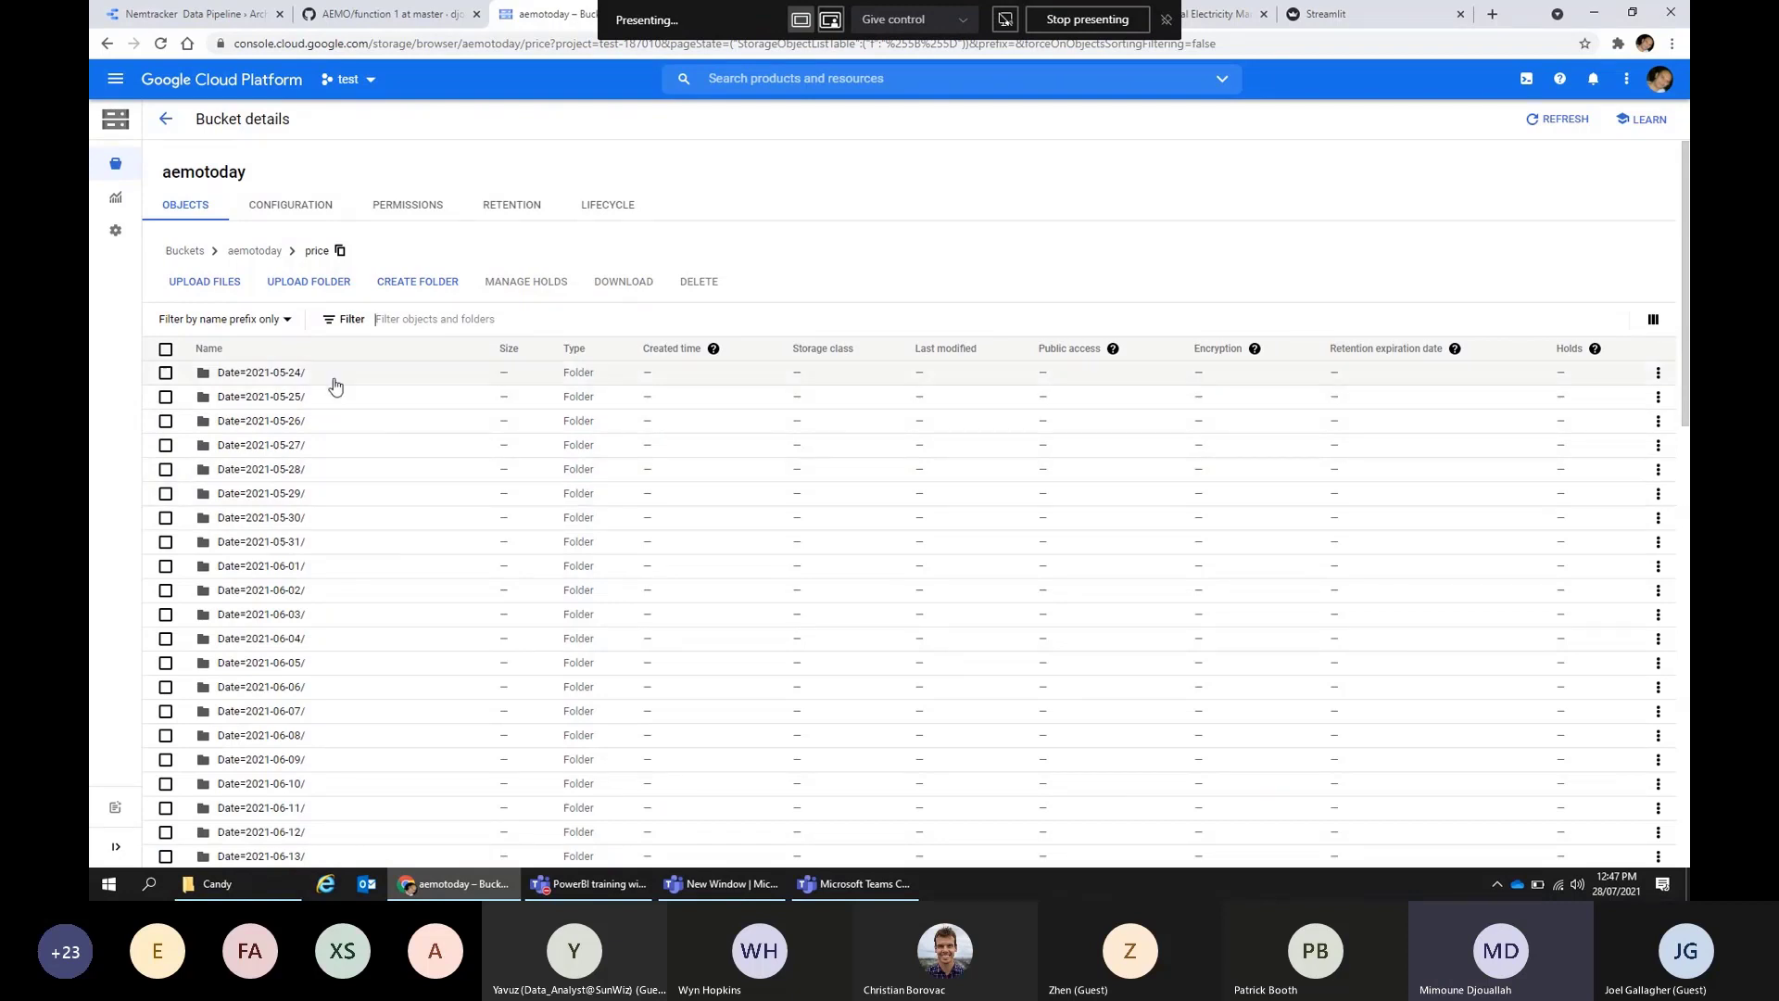
left_click(263, 374)
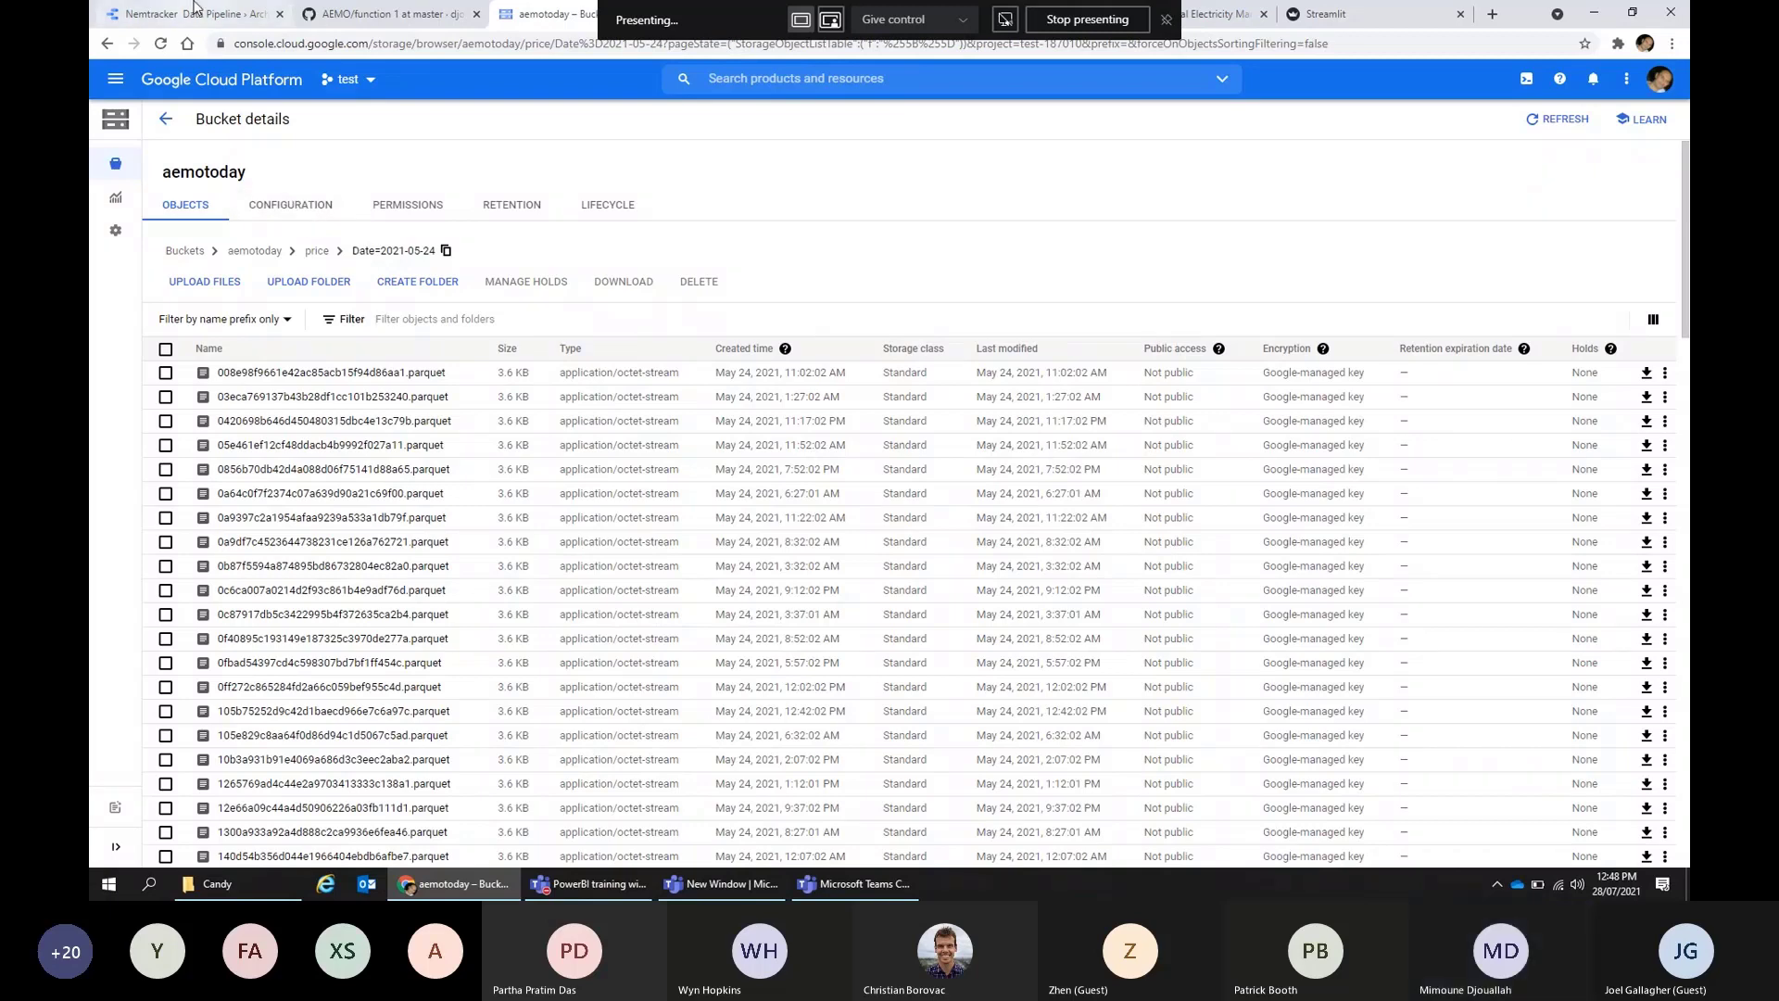
left_click(195, 11)
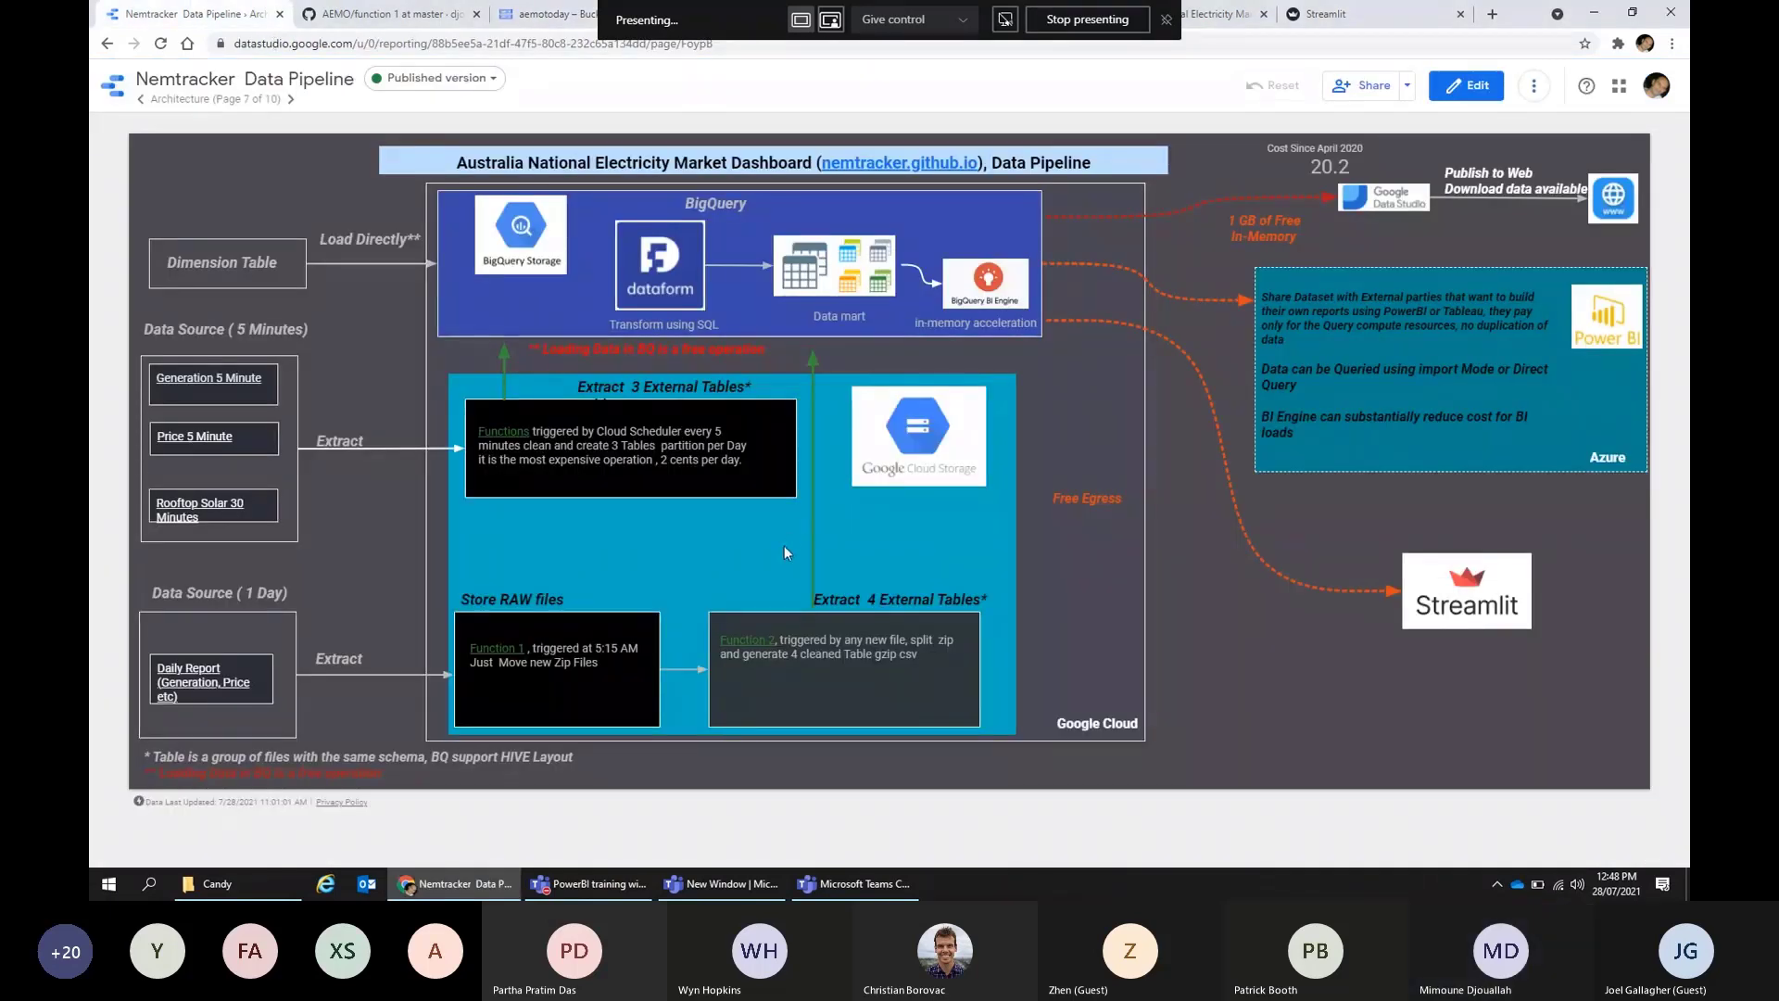
left_click(535, 15)
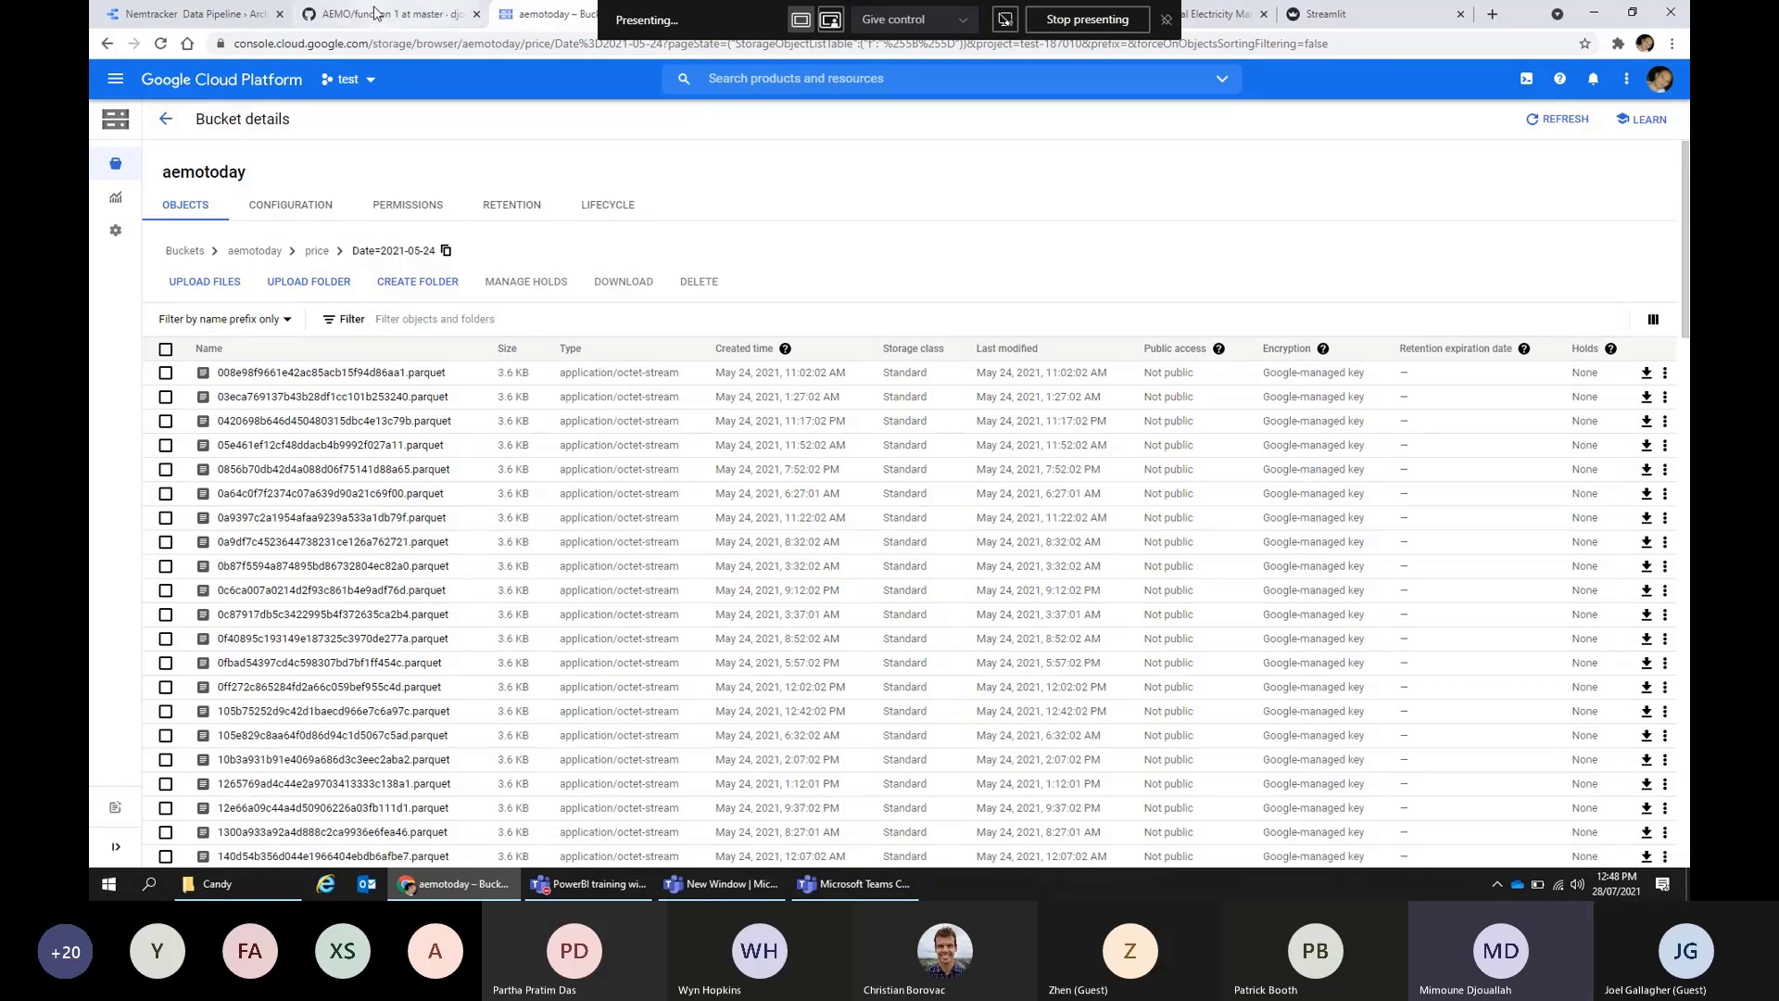
left_click(162, 13)
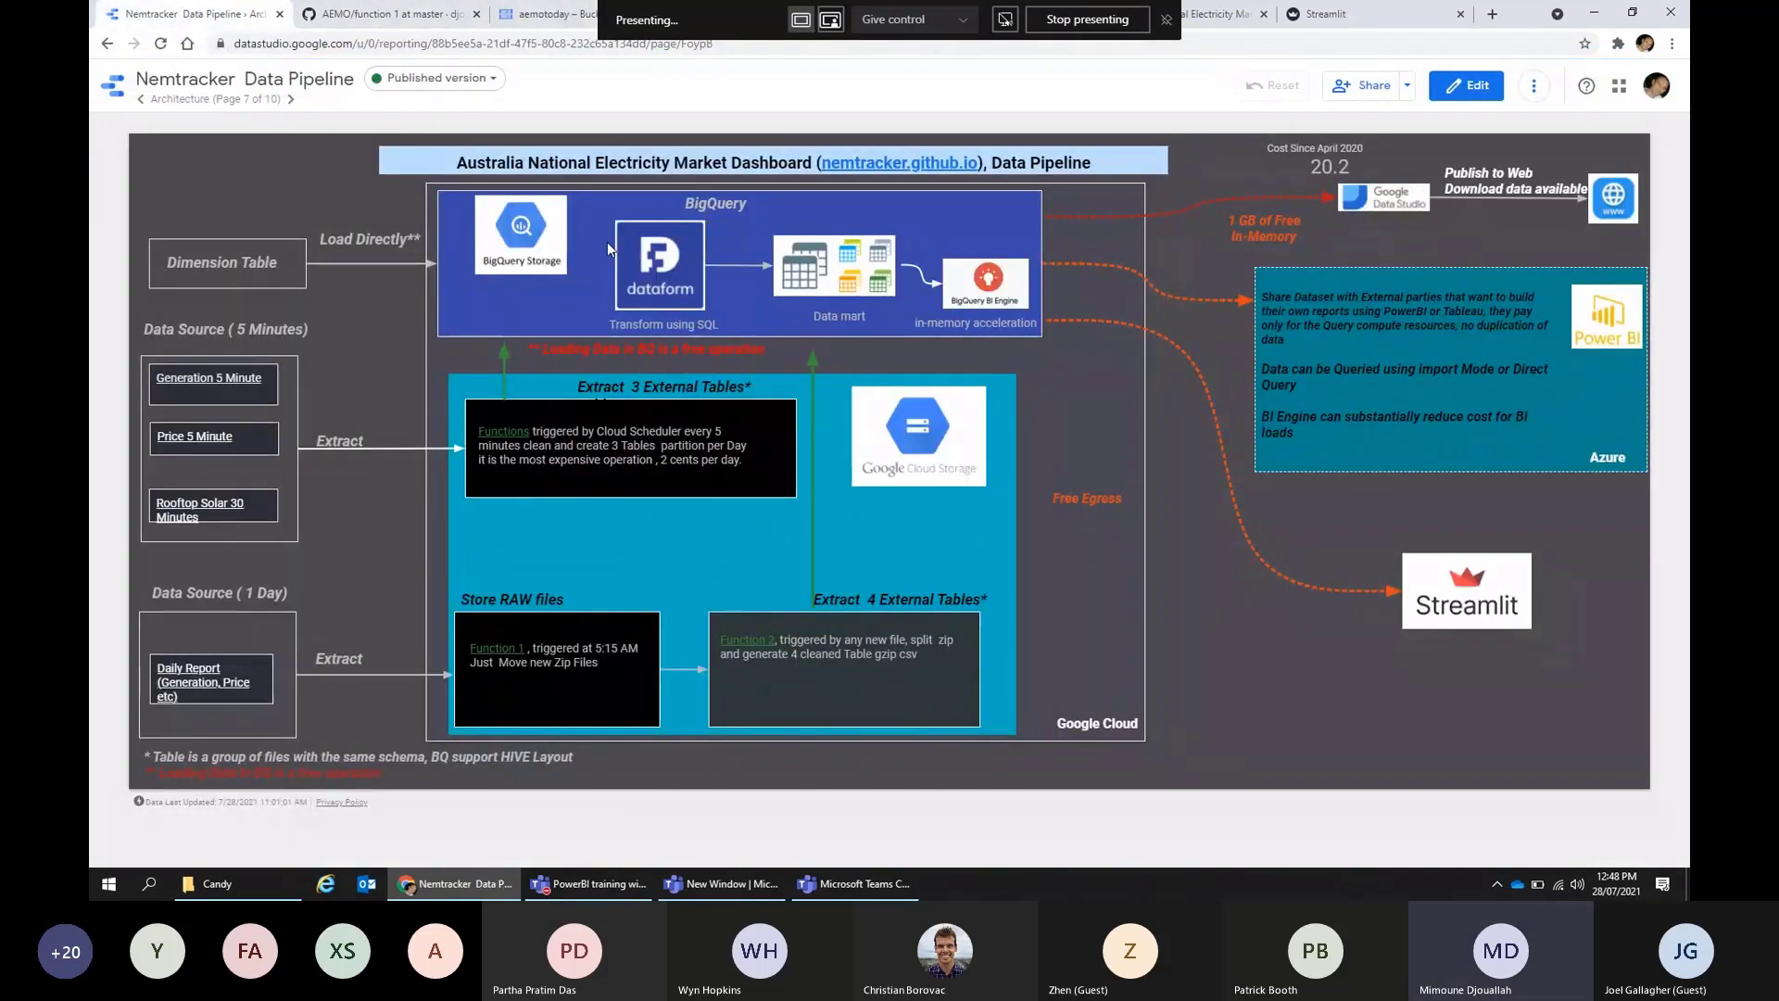
Step: Go from the Cloud Storage bucket to BigQuery and expand aemodataset under project test-187010
left_click(384, 12)
left_click(522, 19)
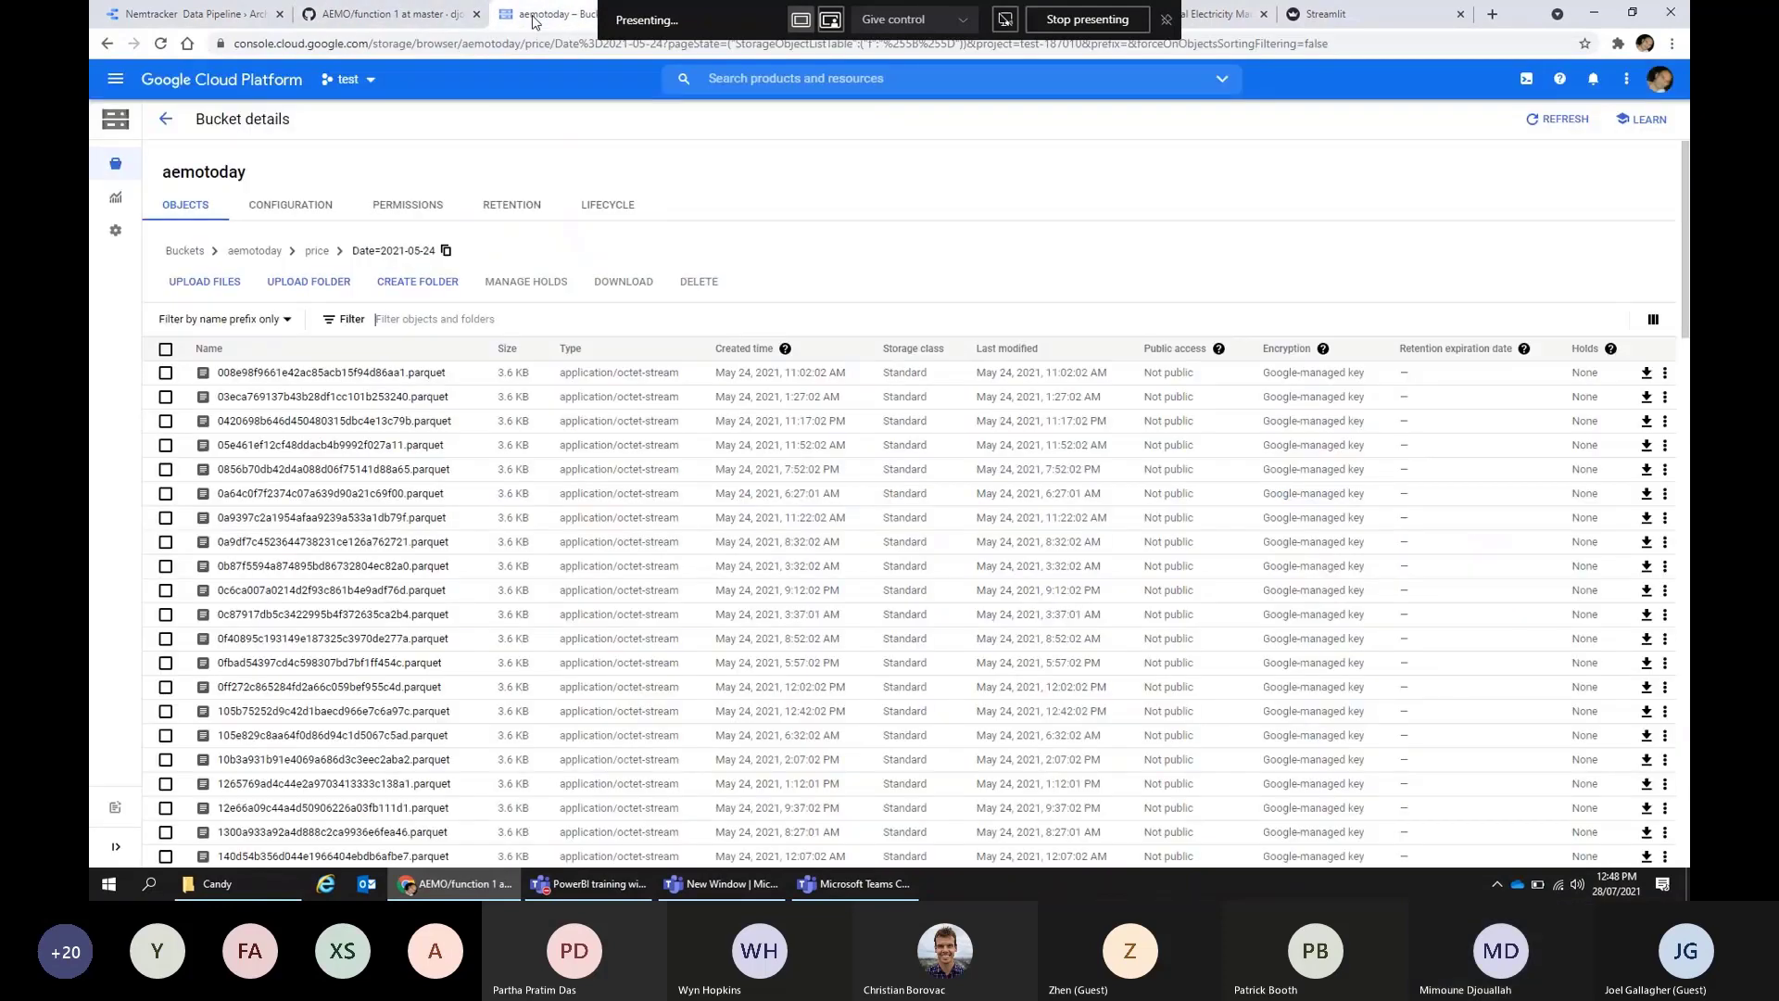
left_click(116, 85)
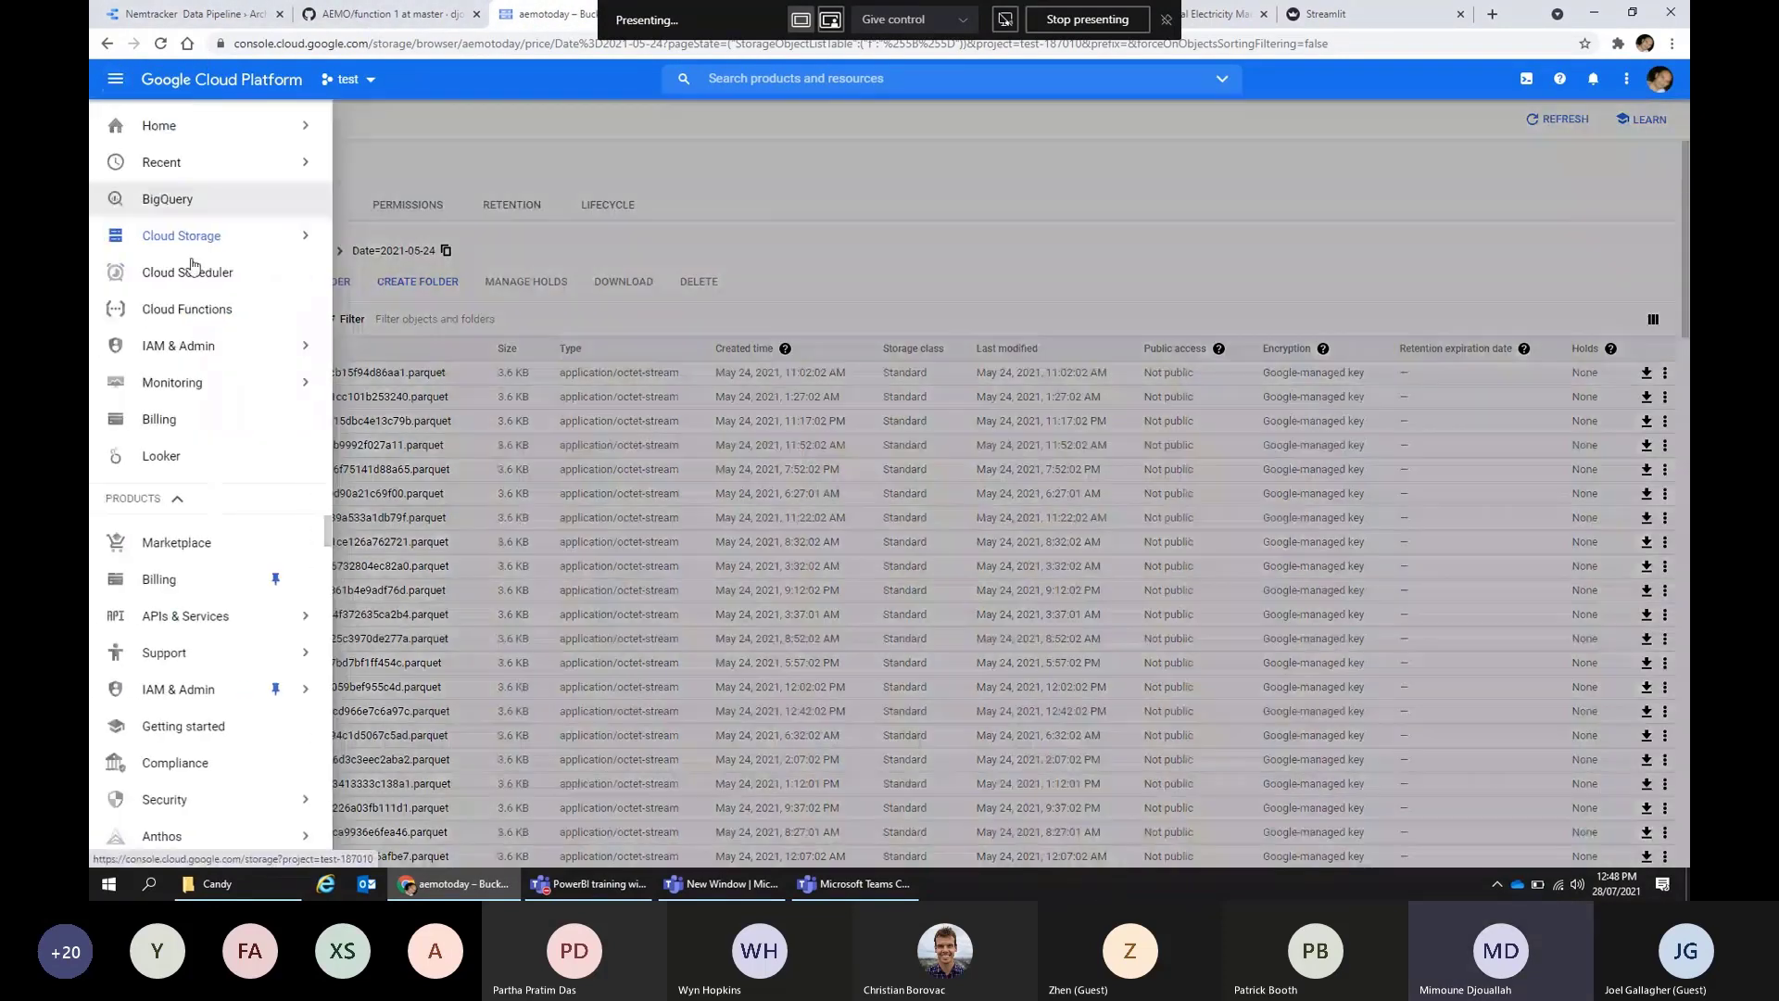
mouse_move(192, 250)
left_click(168, 202)
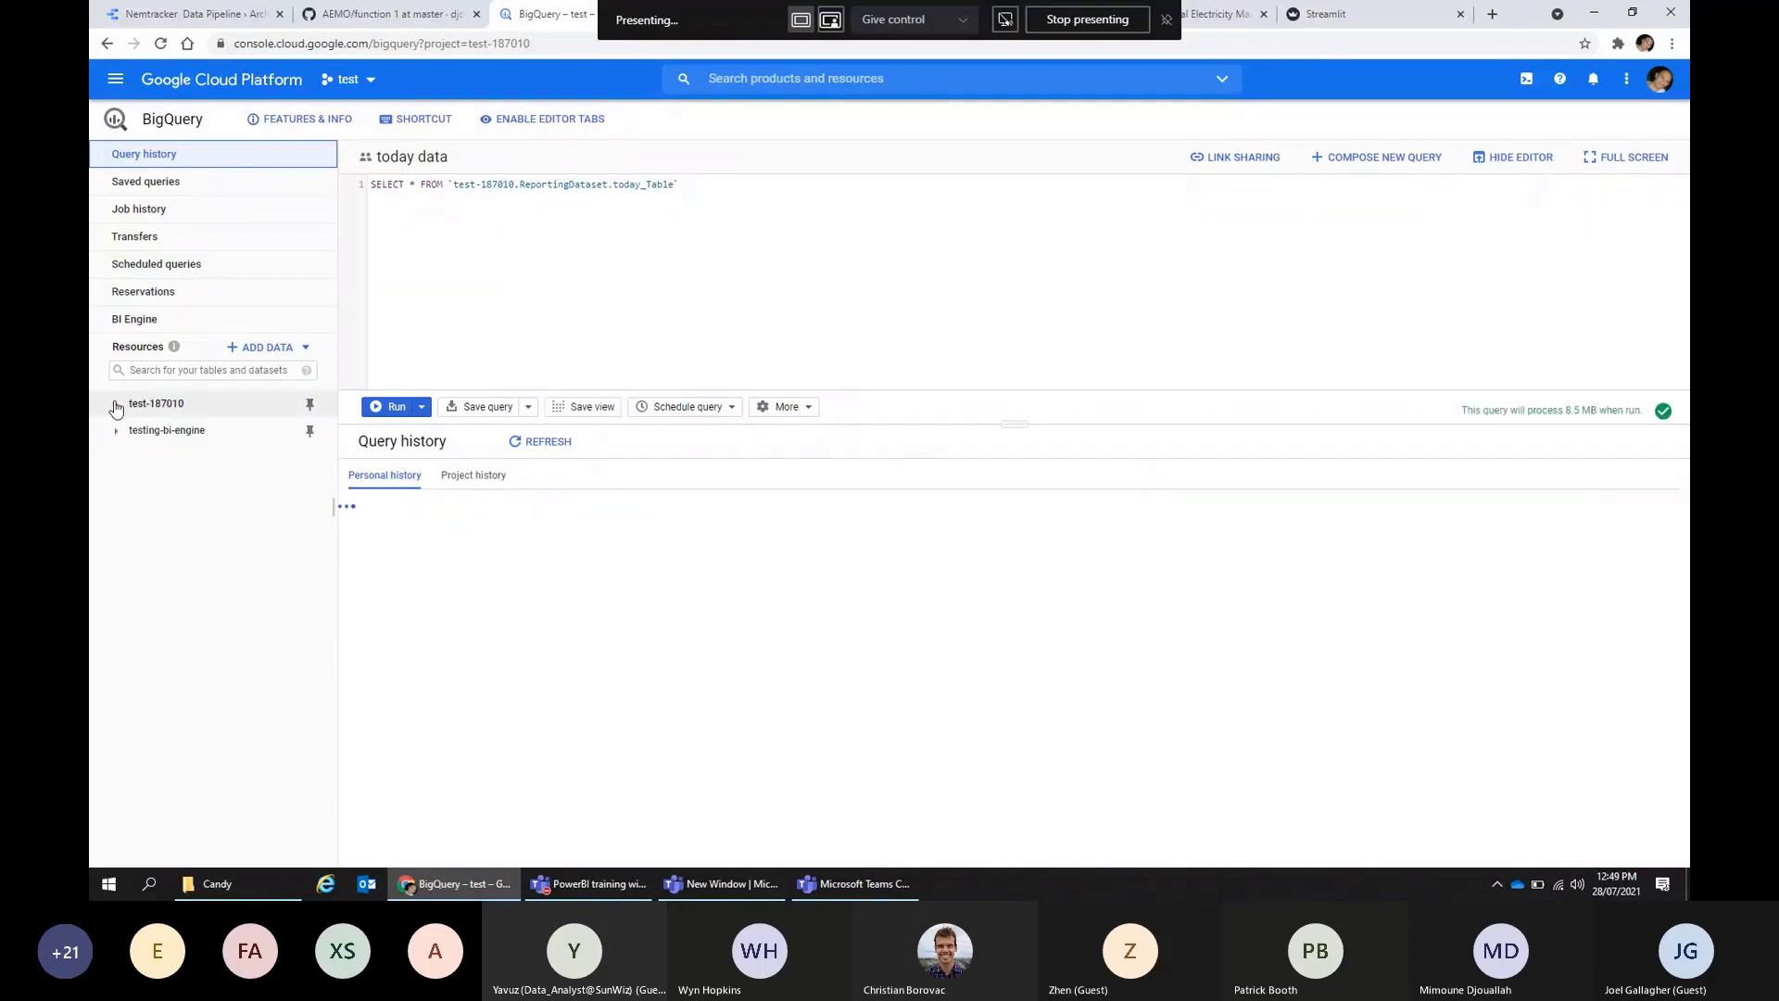
left_click(115, 406)
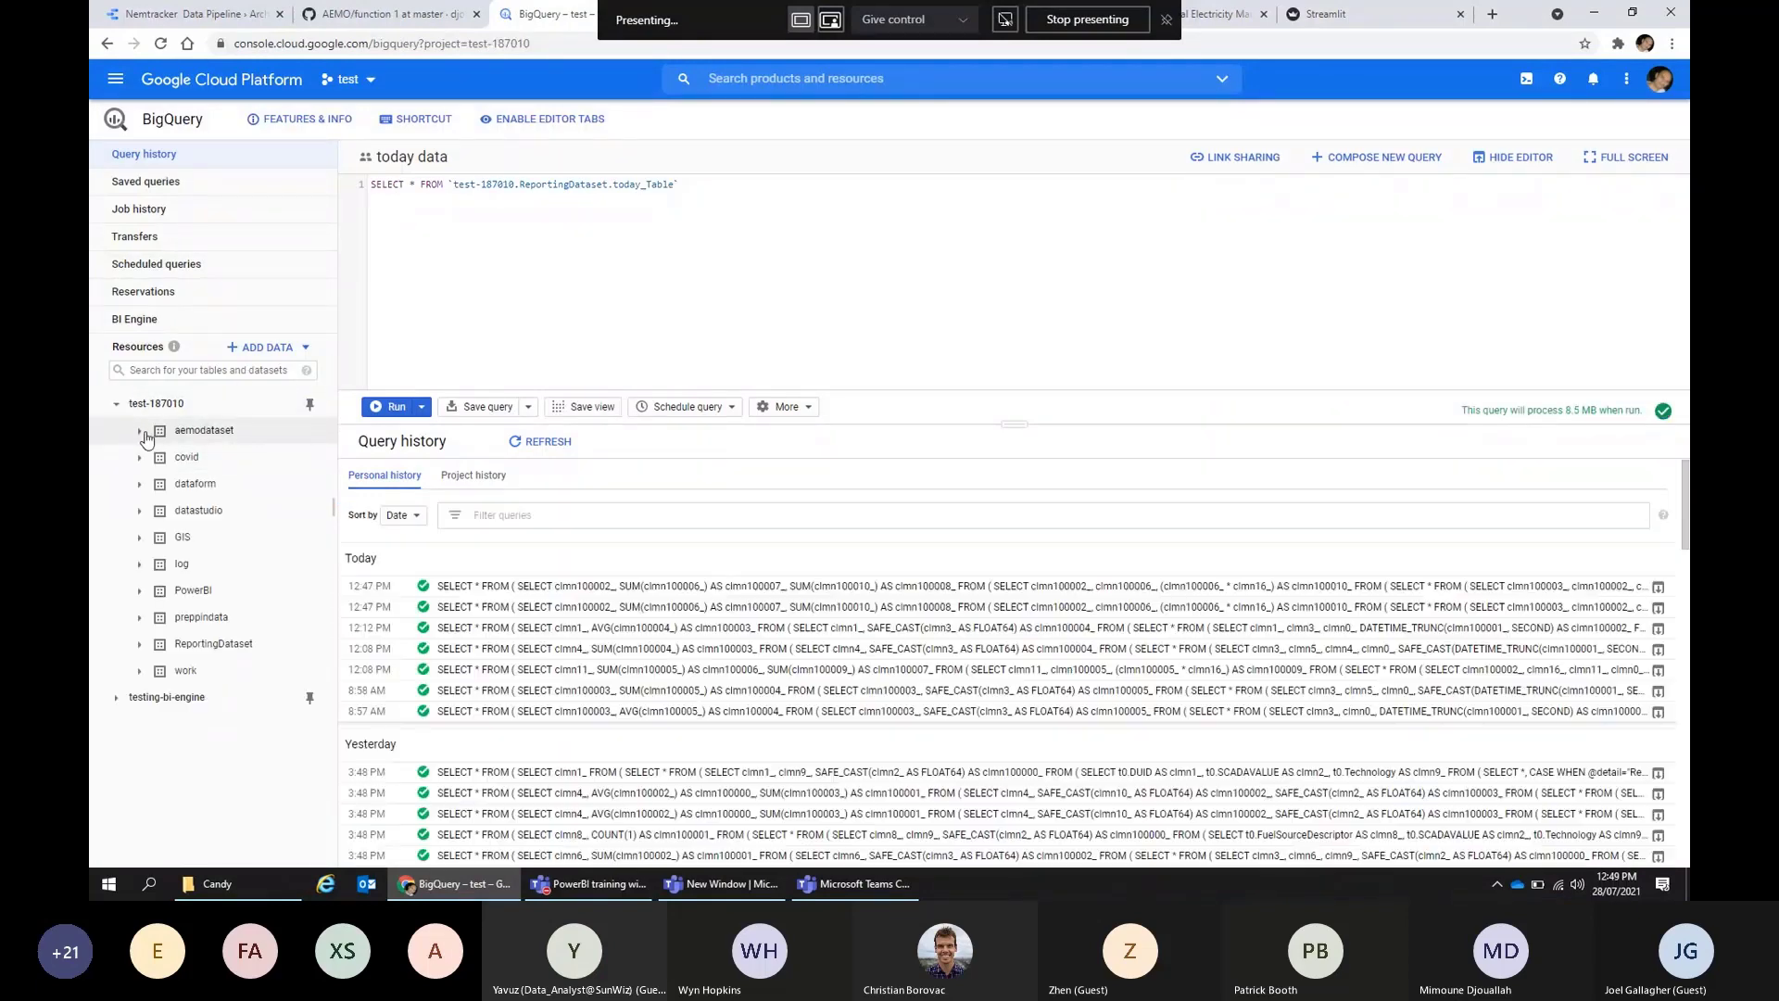
left_click(144, 433)
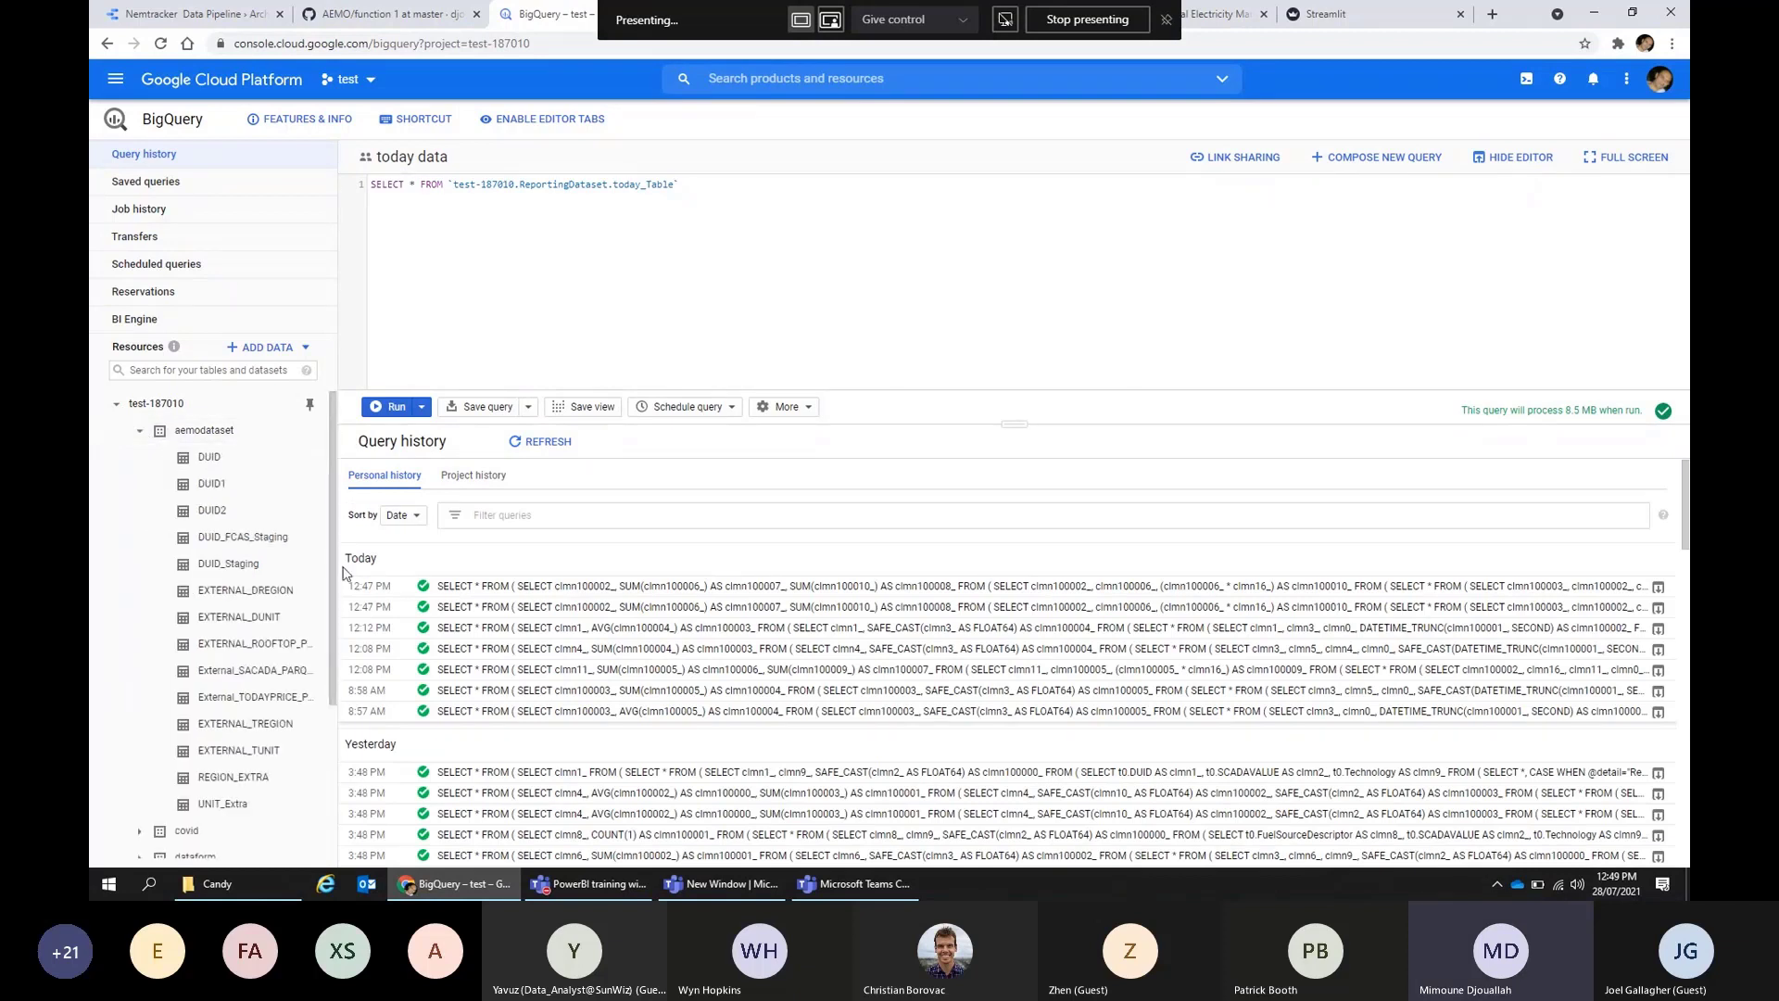
Step: Widen the resource list and examine the EXTERNAL_DUNIT table's details down to its external data configuration
left_click_drag(333, 580, 423, 713)
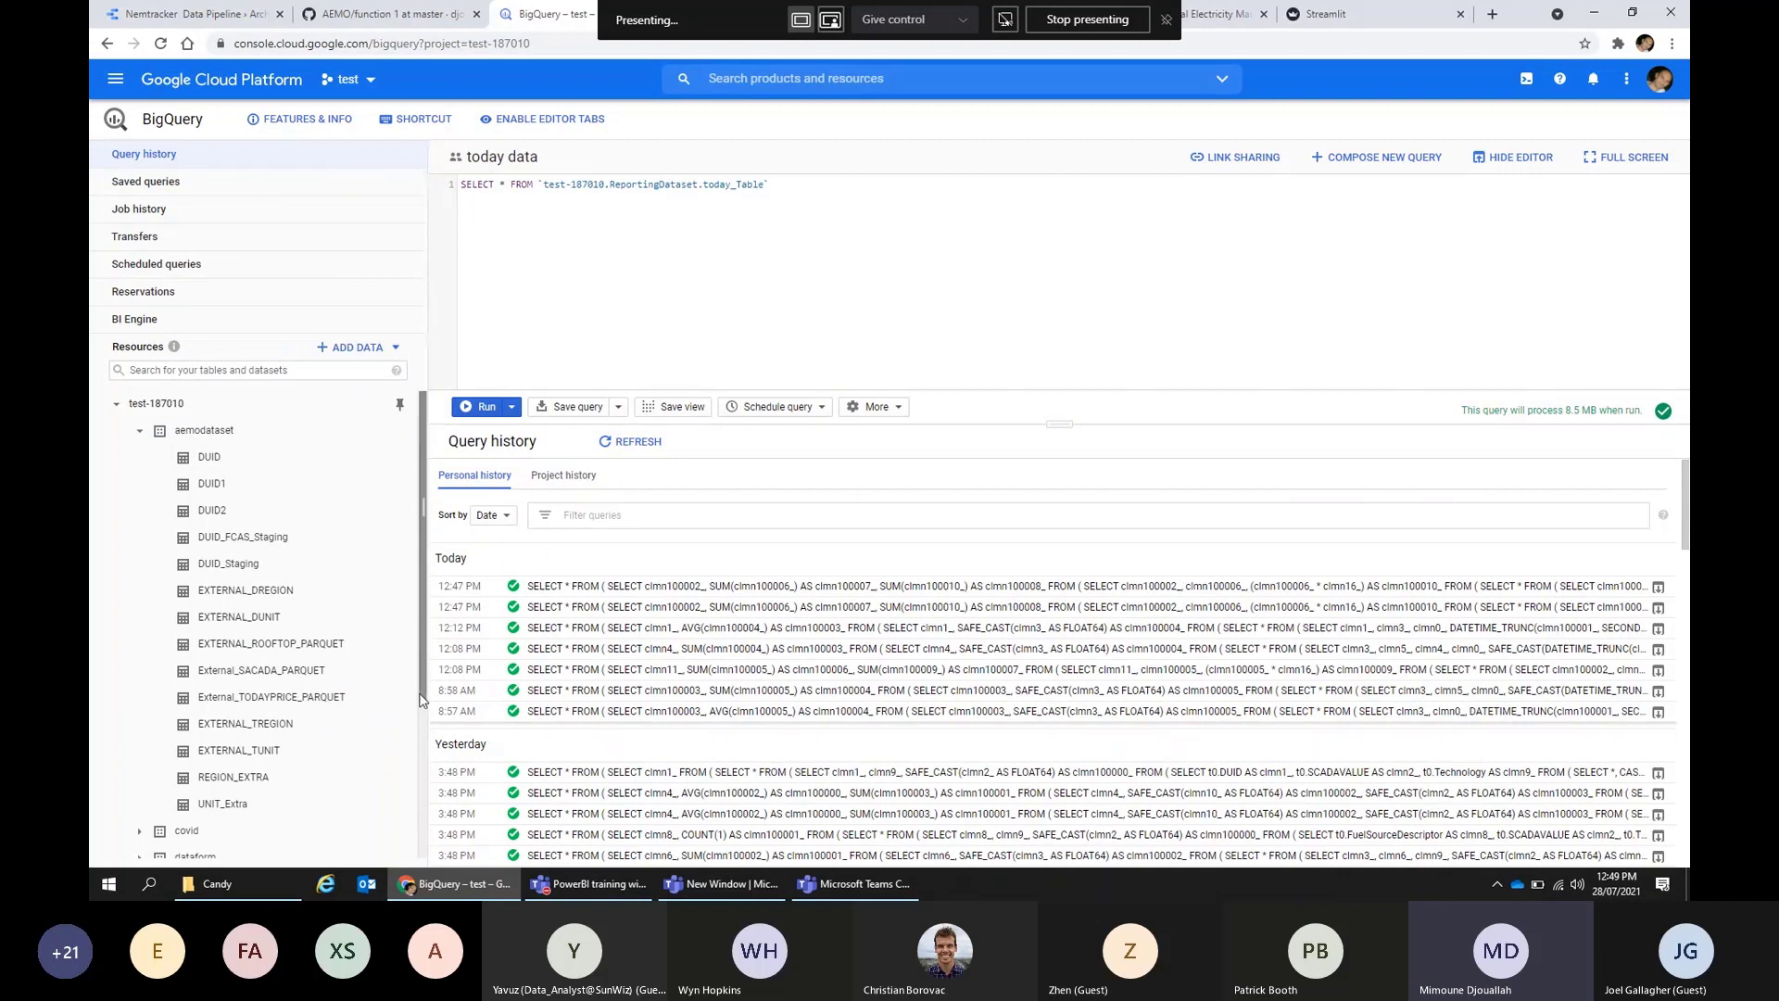
scroll(306, 649, "down", 1)
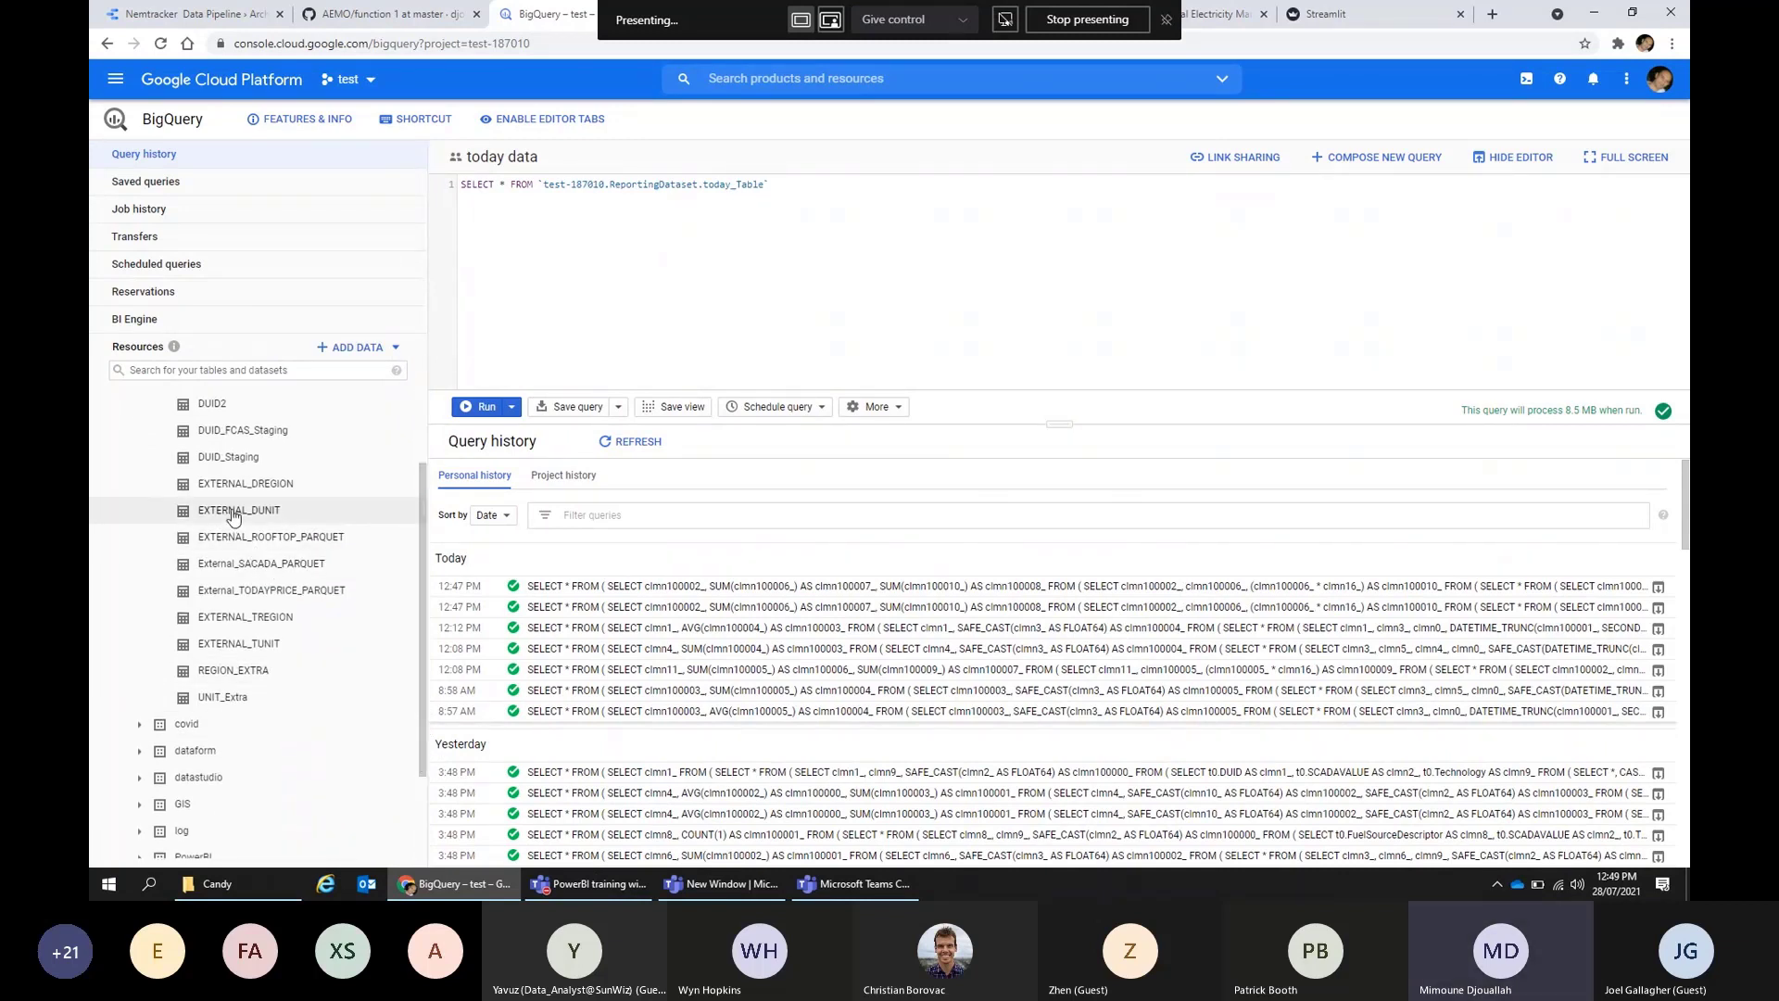
left_click(233, 515)
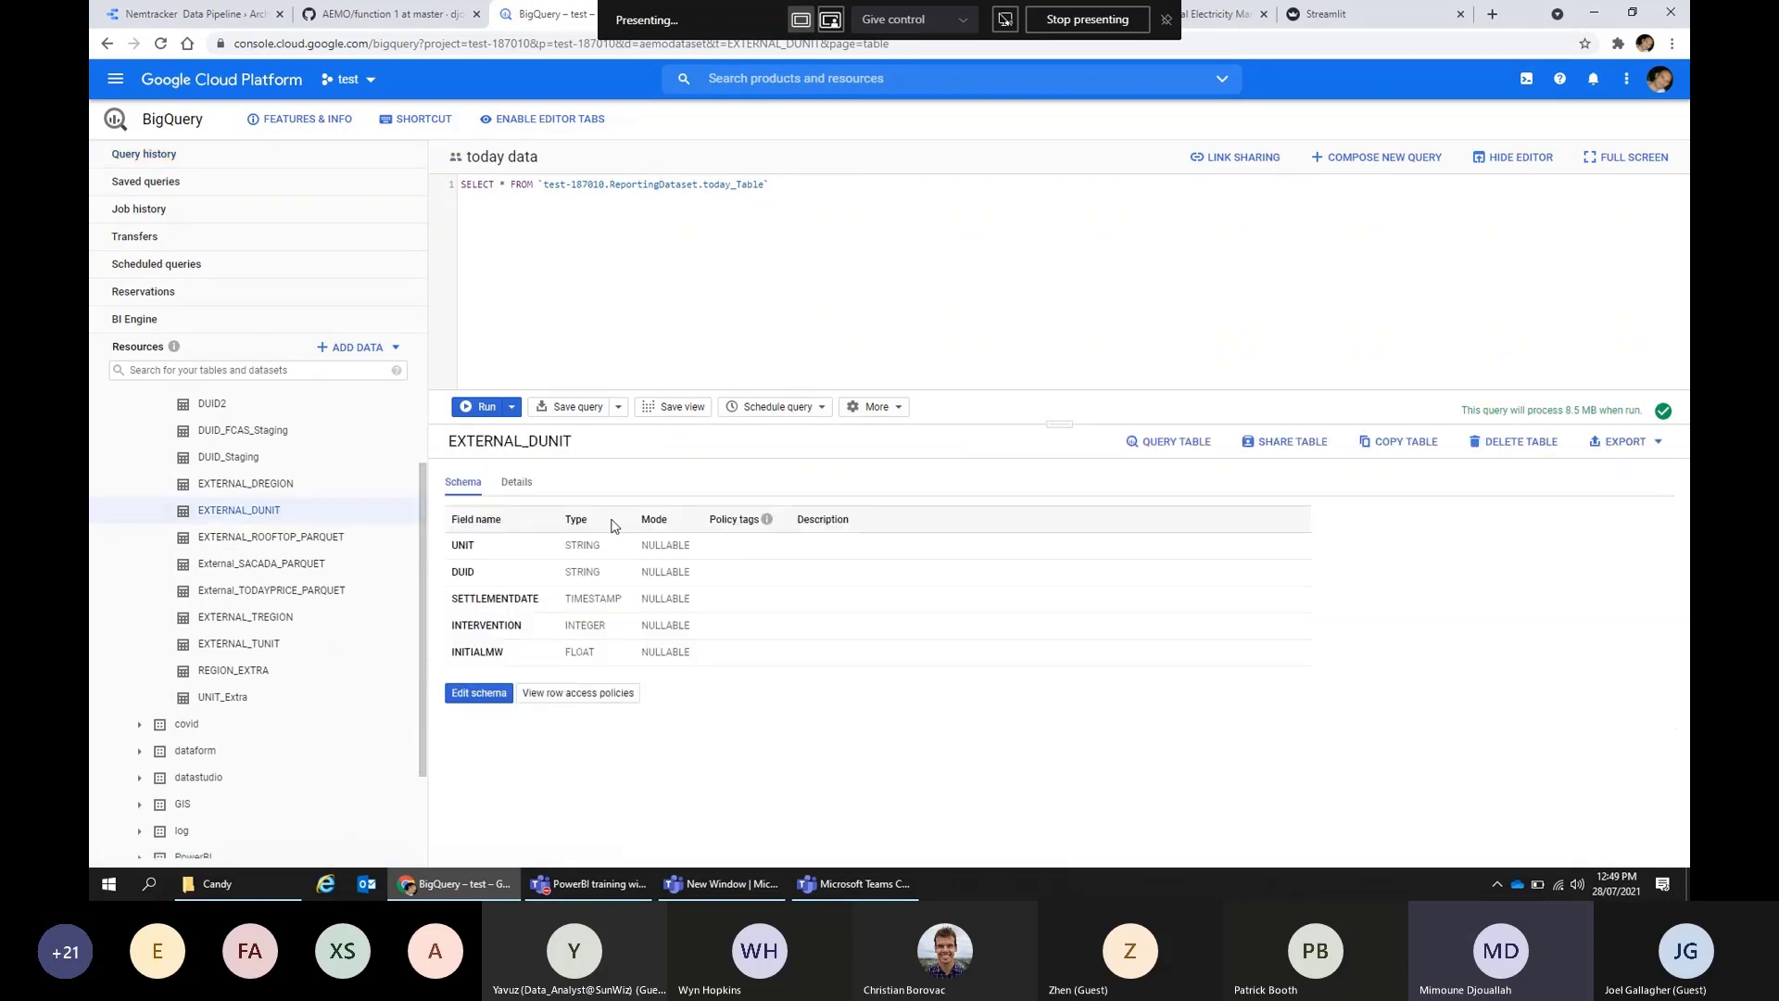
left_click(517, 484)
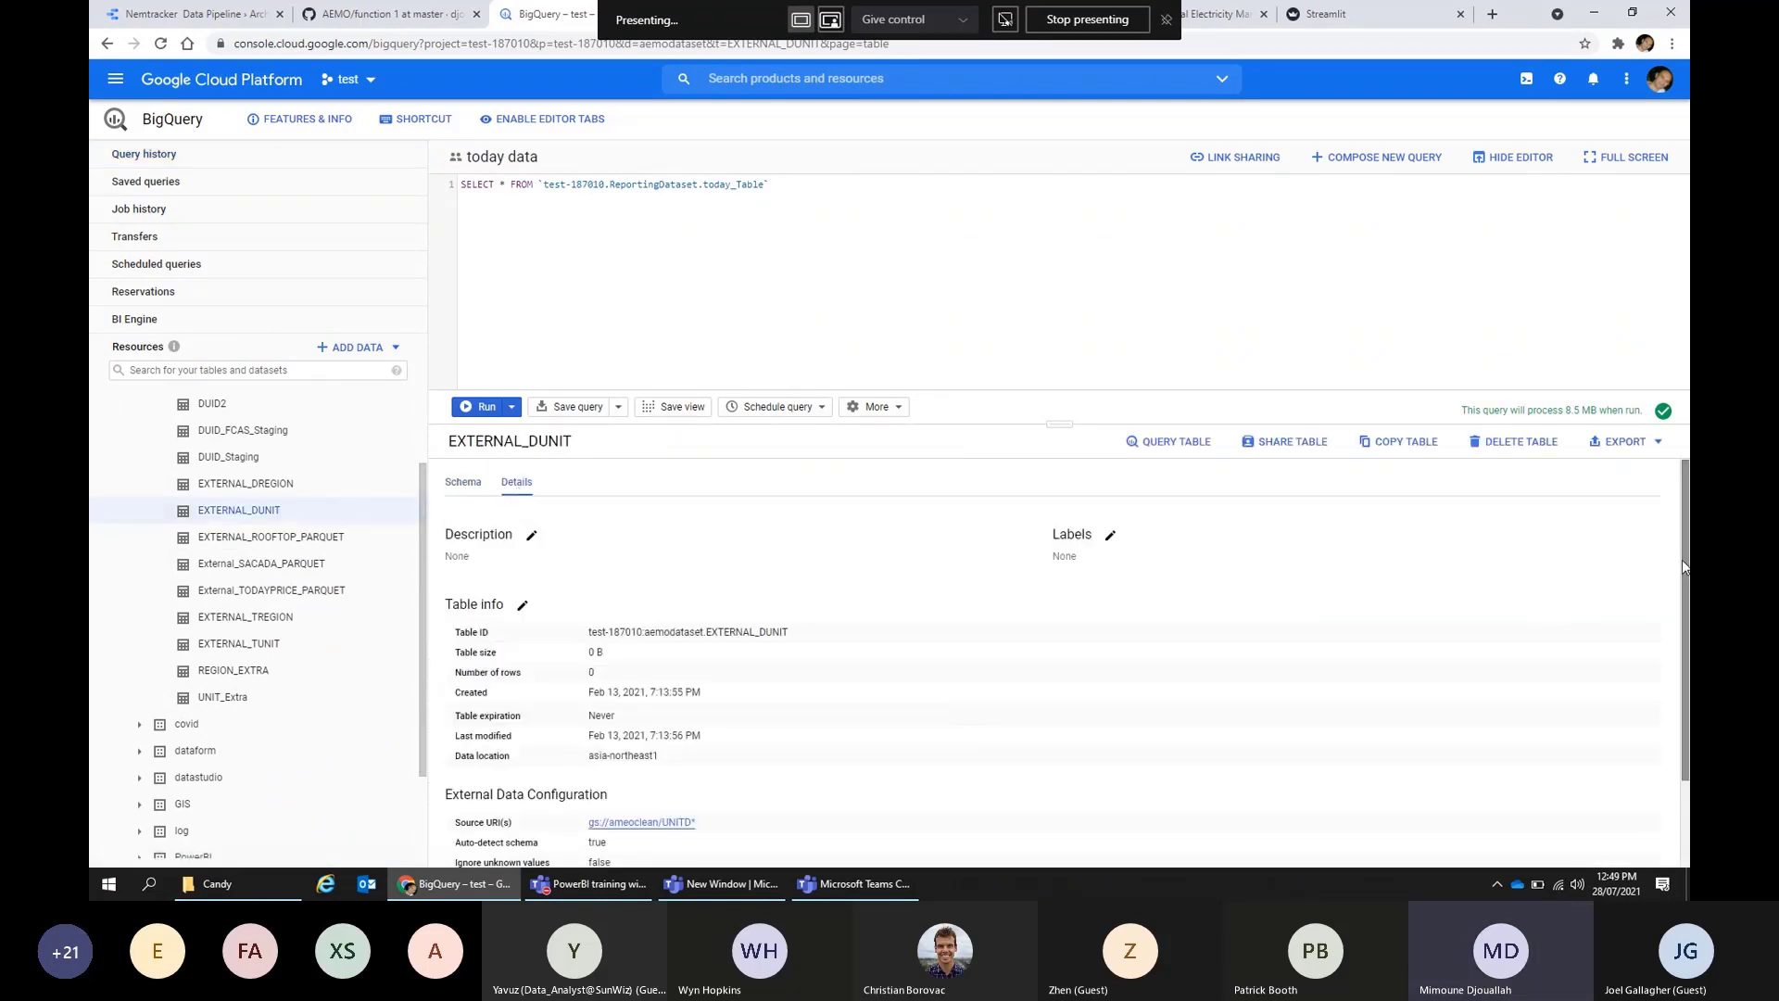
left_click_drag(1685, 567, 1684, 648)
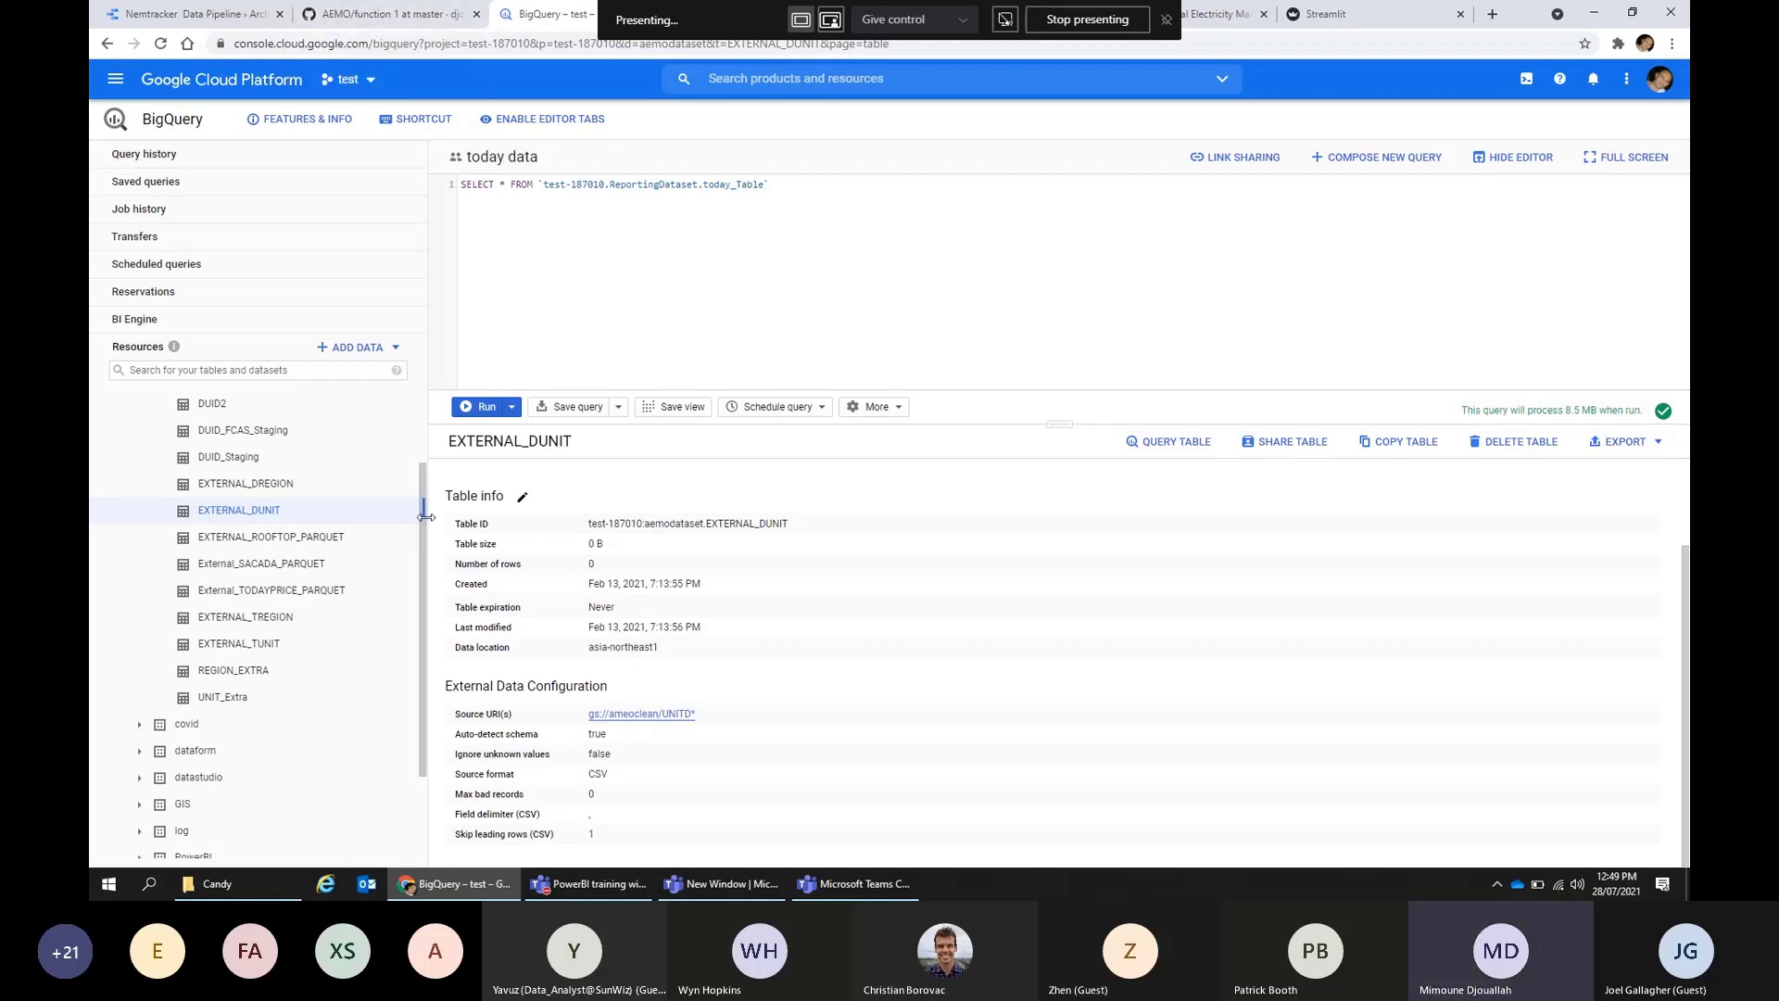
Step: View the Dataform page of the Nemtracker Data Pipeline report and return to its Architecture page
left_click(361, 16)
left_click(237, 13)
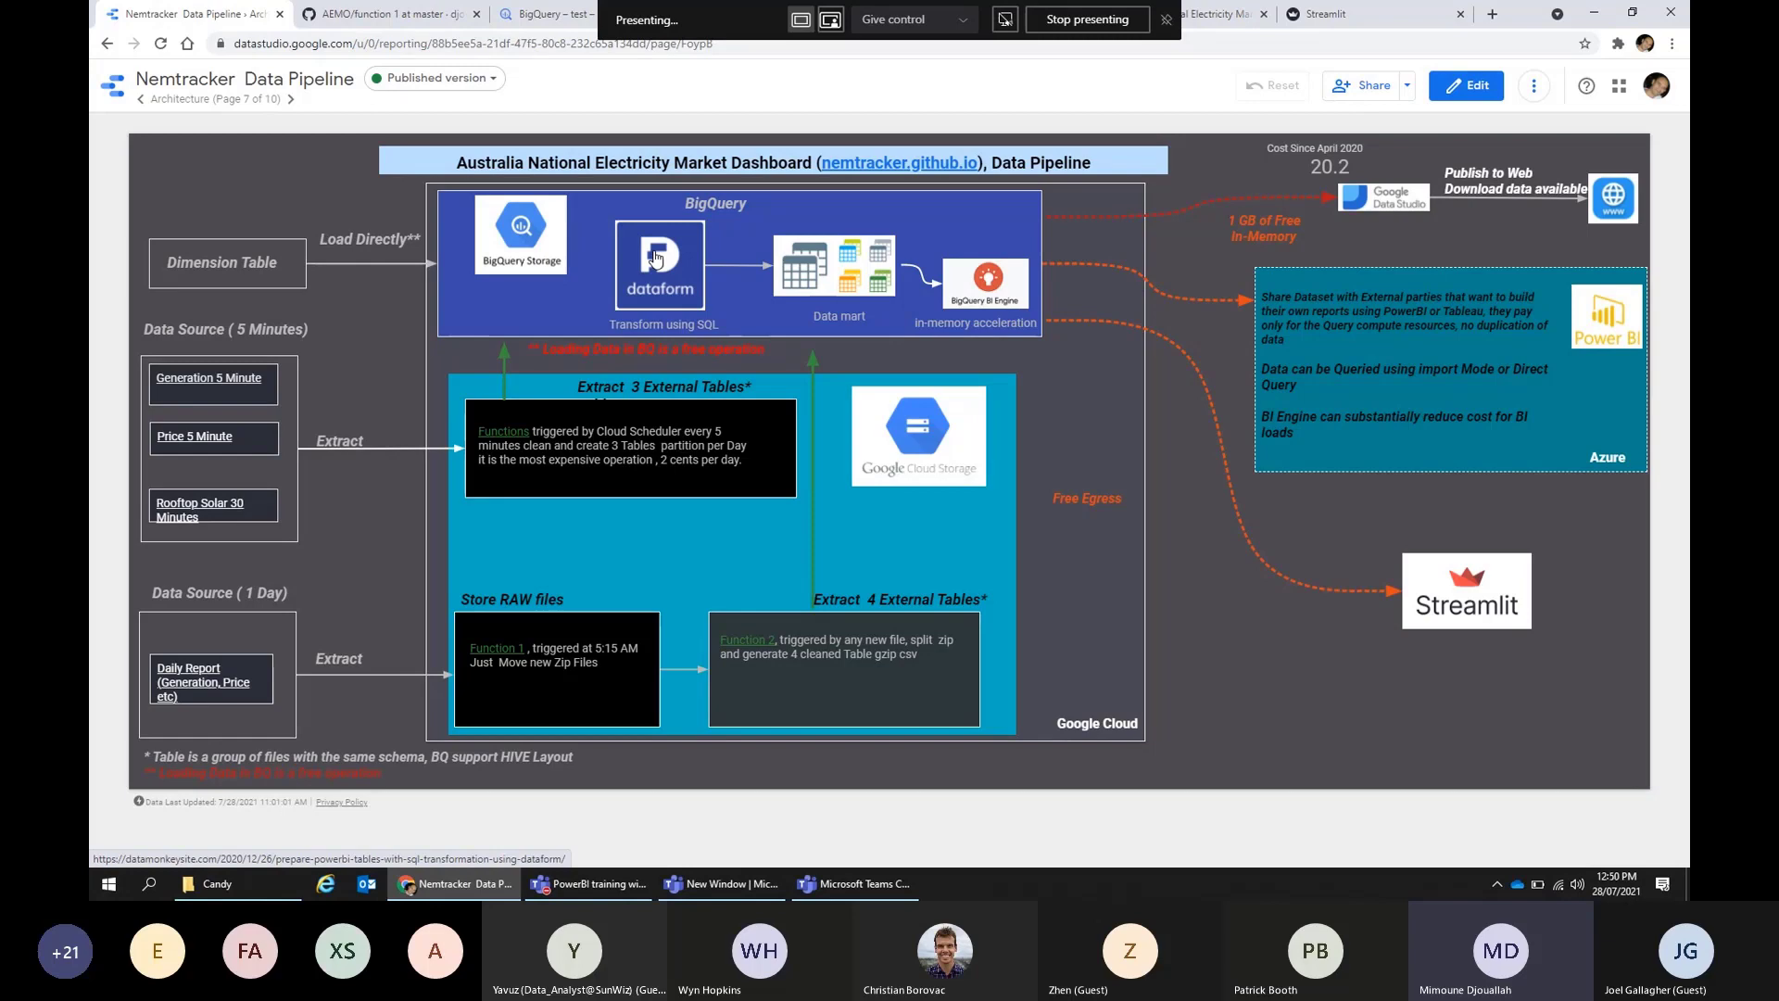
left_click(288, 100)
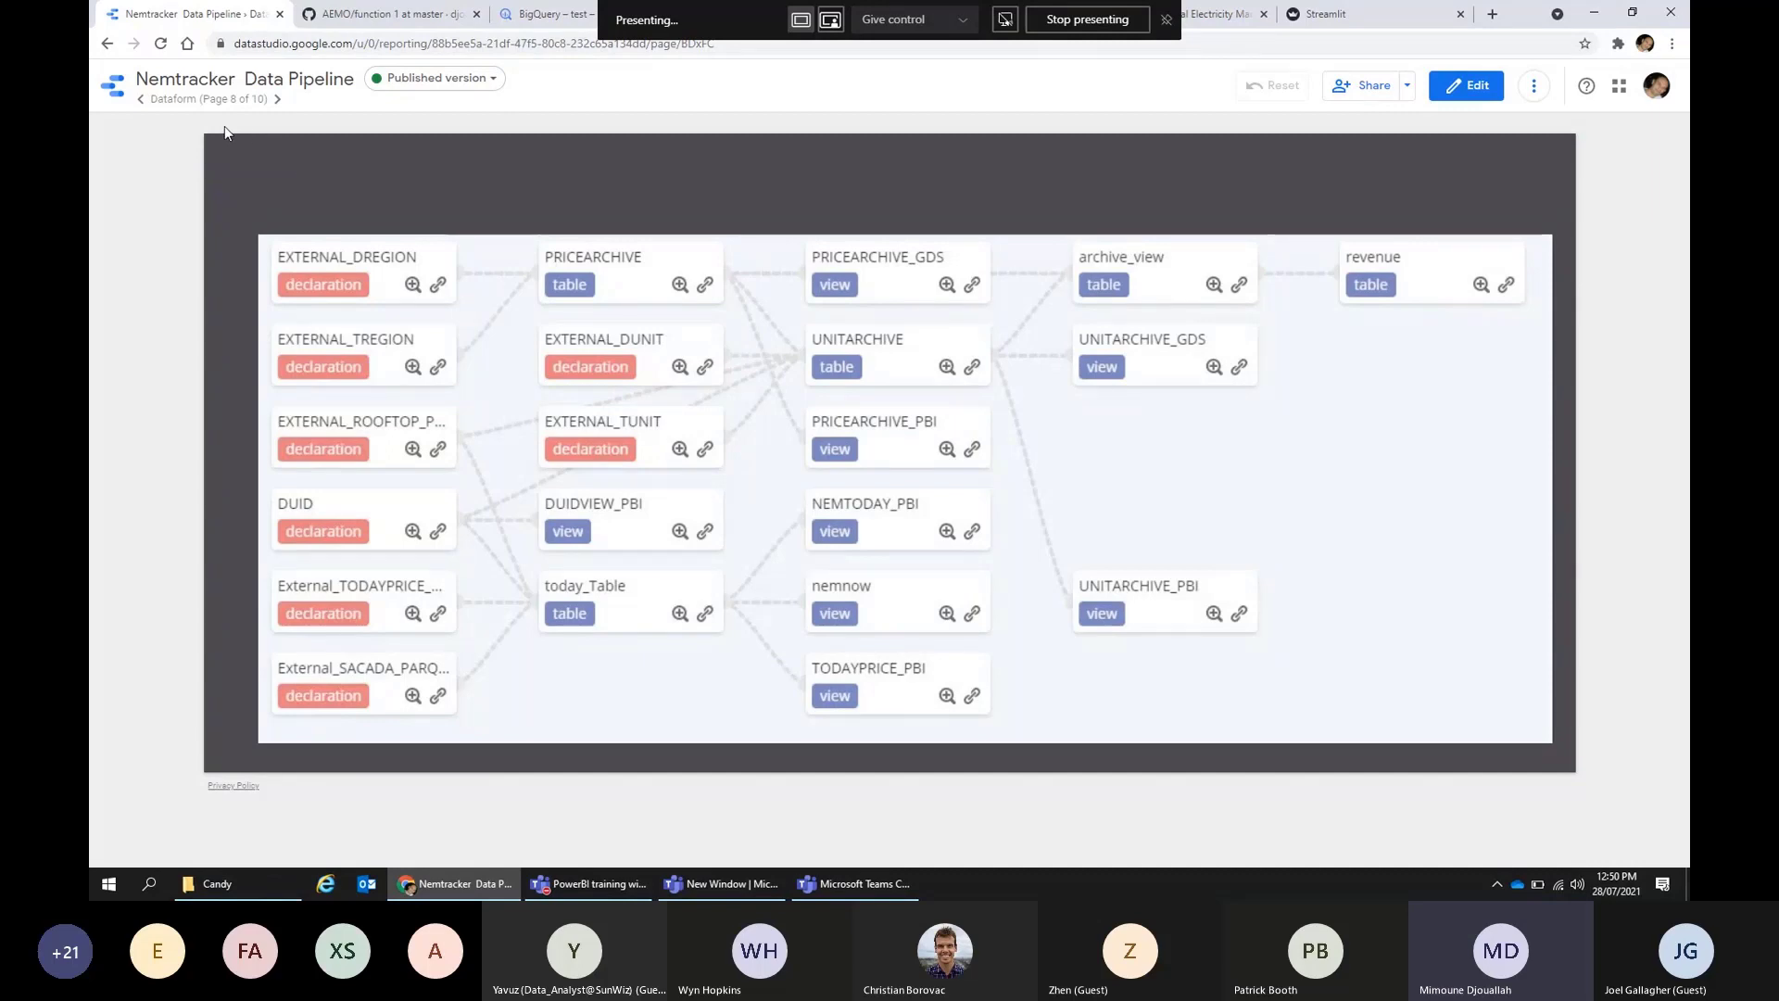
left_click(140, 100)
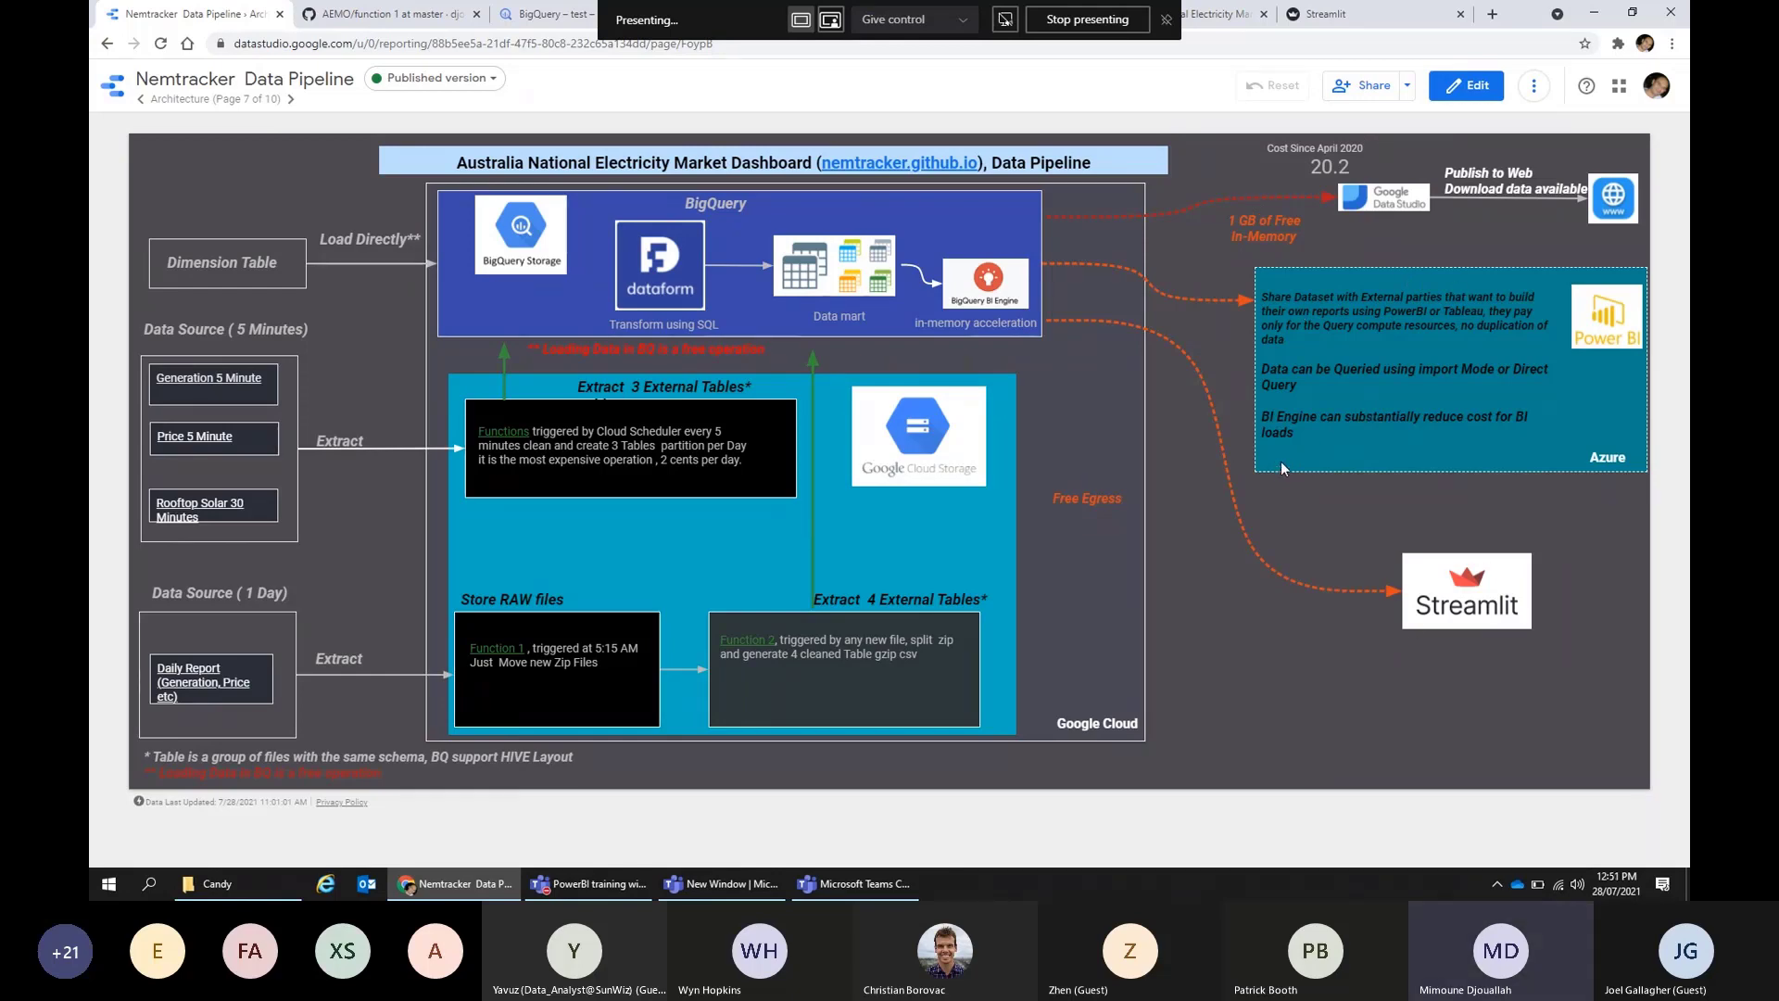
Step: Review the Data Studio electricity market dashboard, the BigQuery table and the Power BI dashboard, and return to the architecture diagram
left_click(1208, 18)
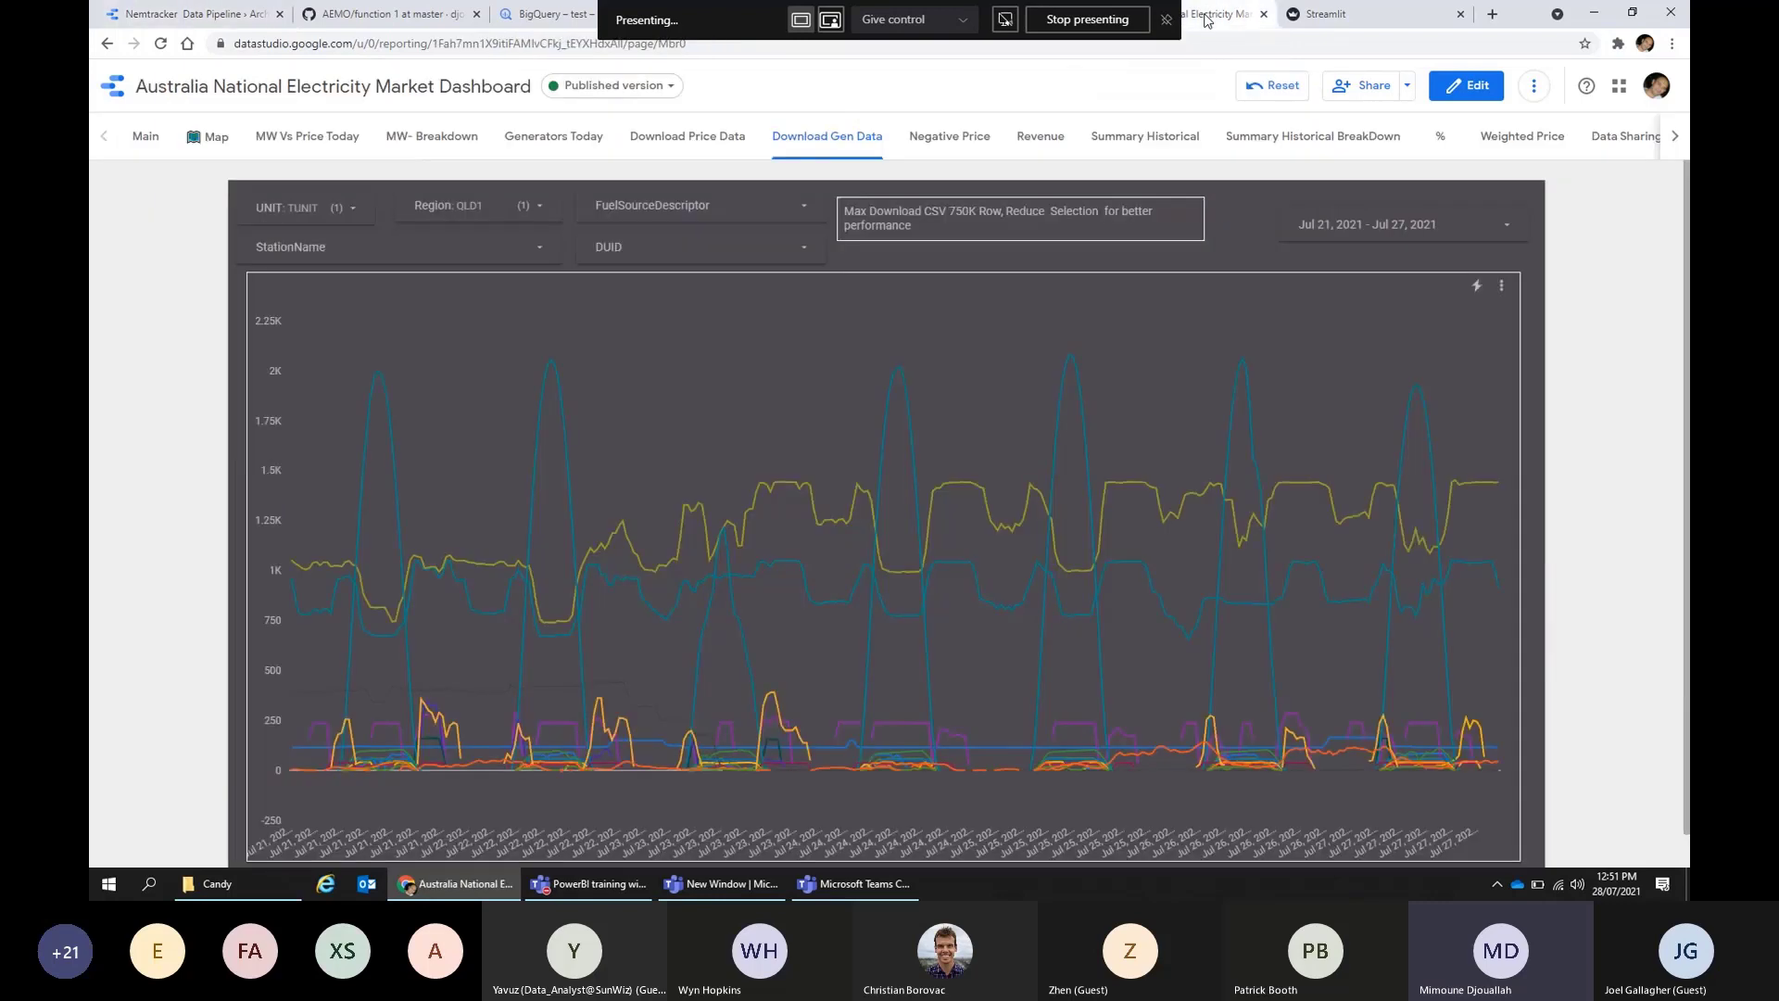
left_click(563, 19)
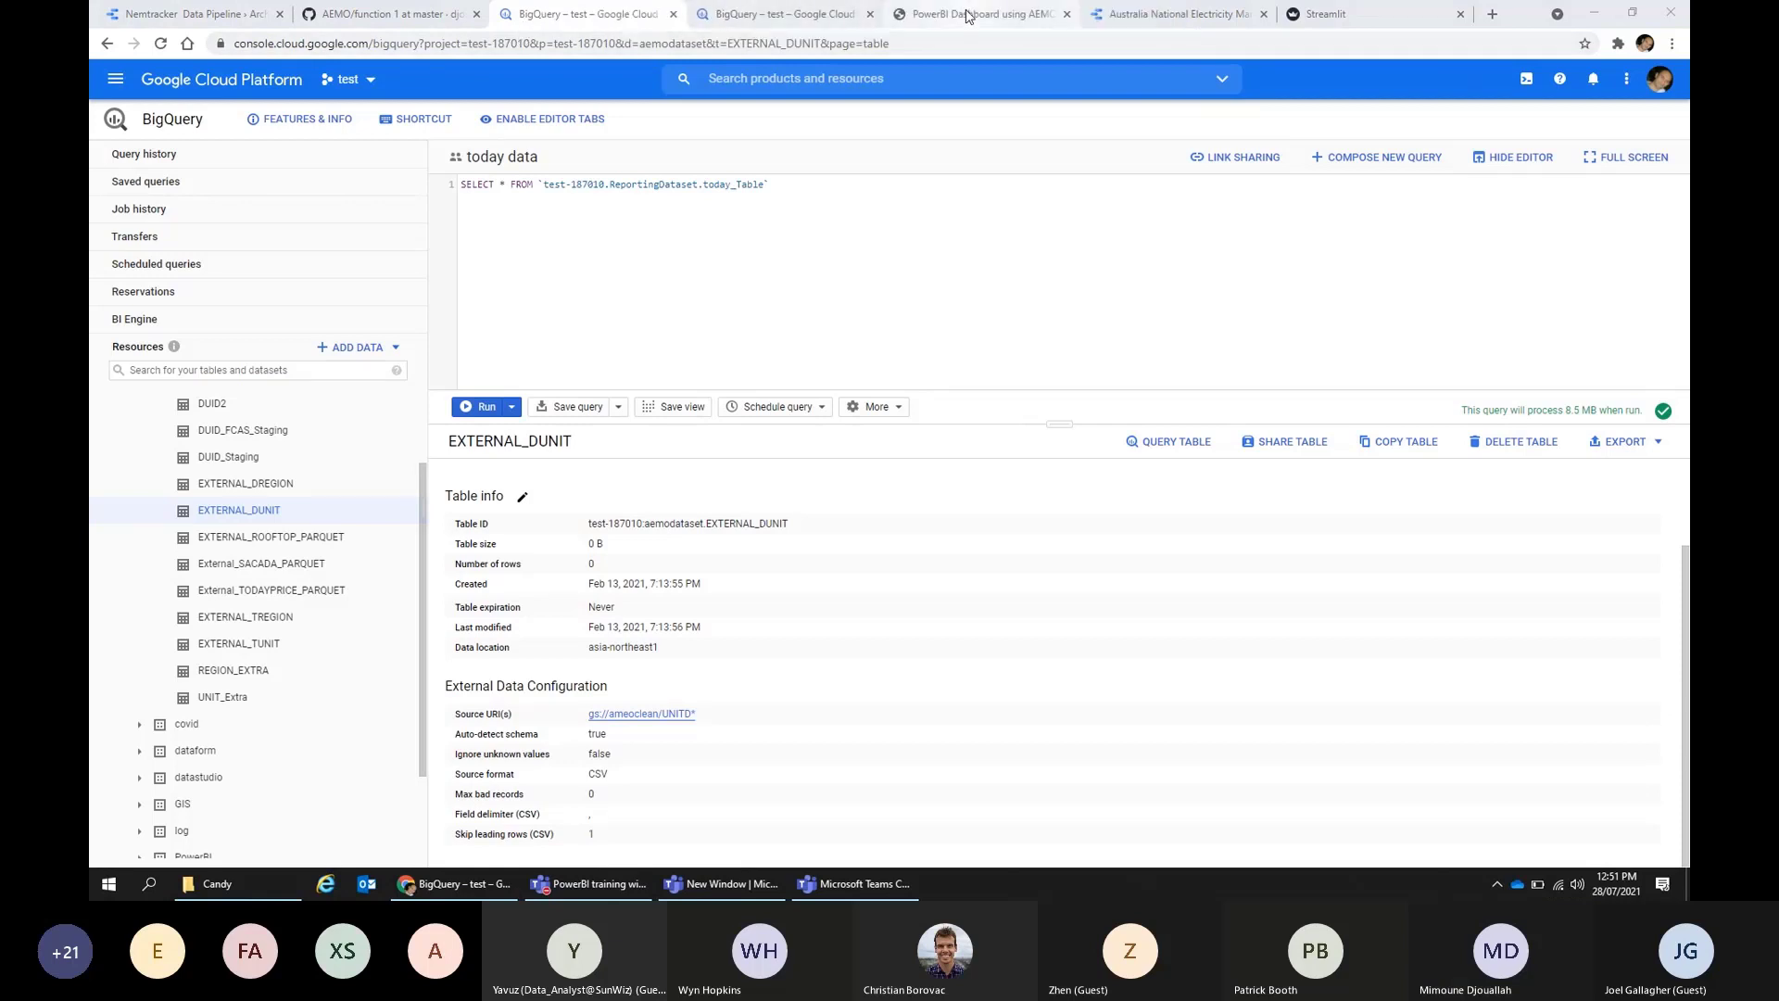
left_click(967, 16)
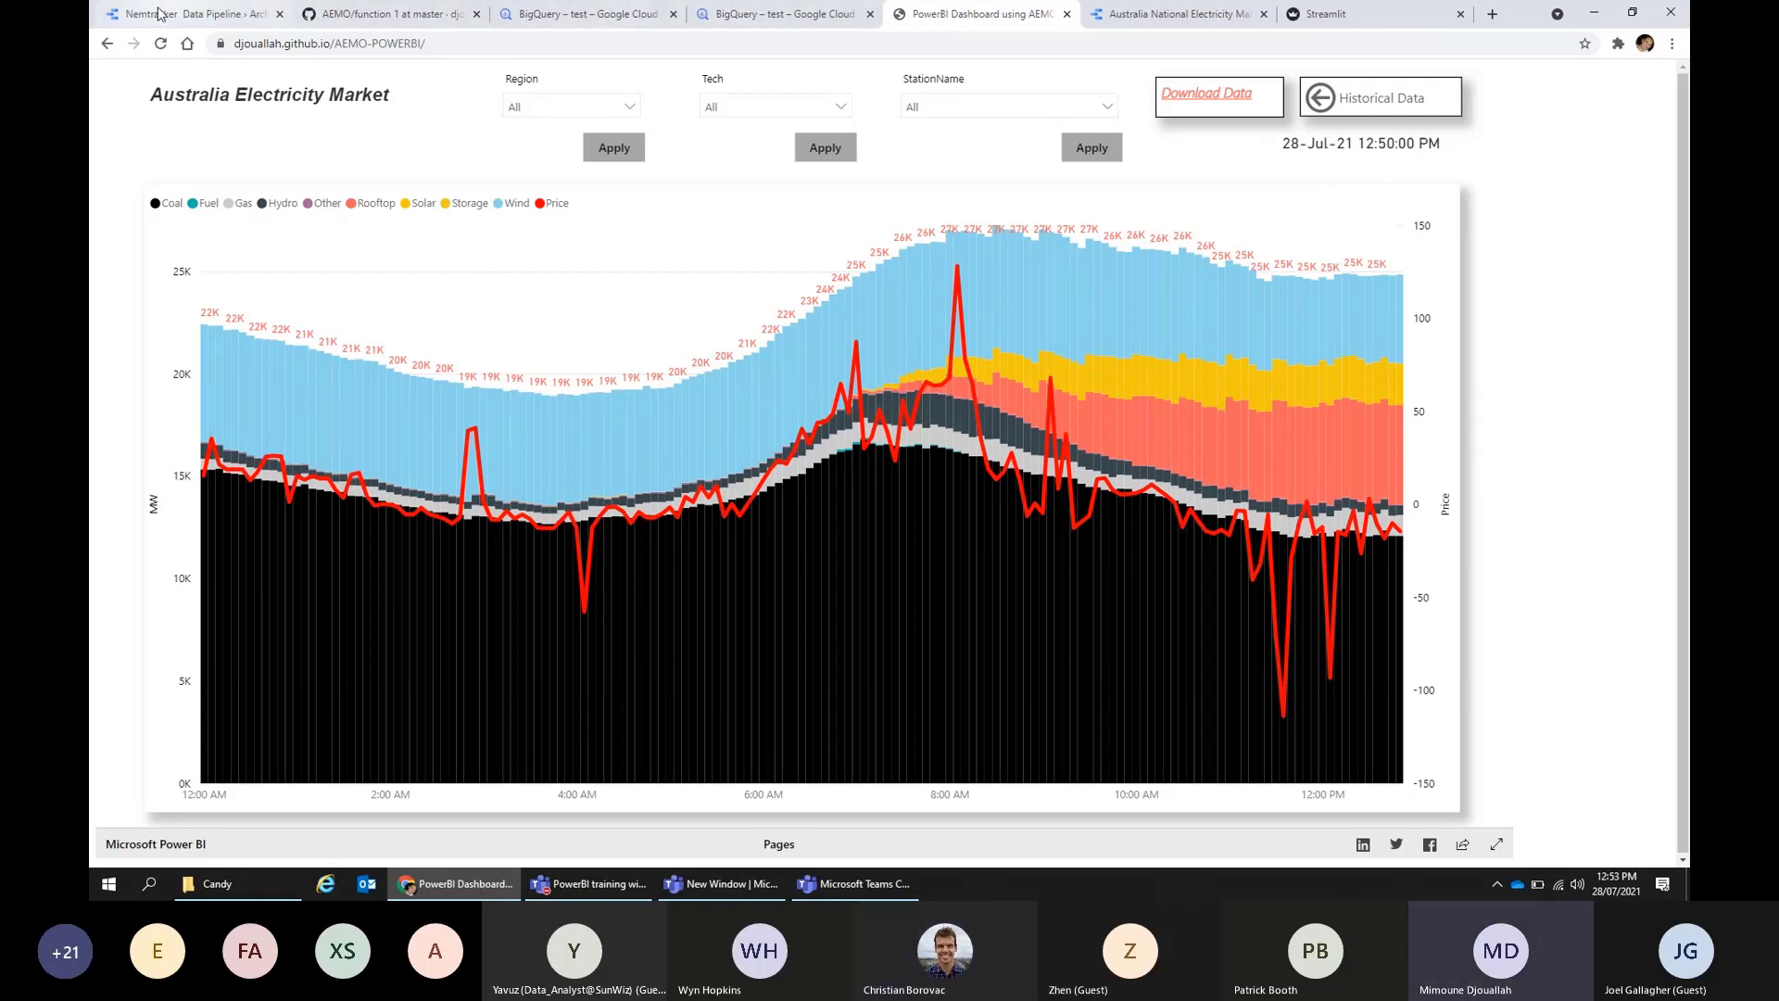
left_click(195, 14)
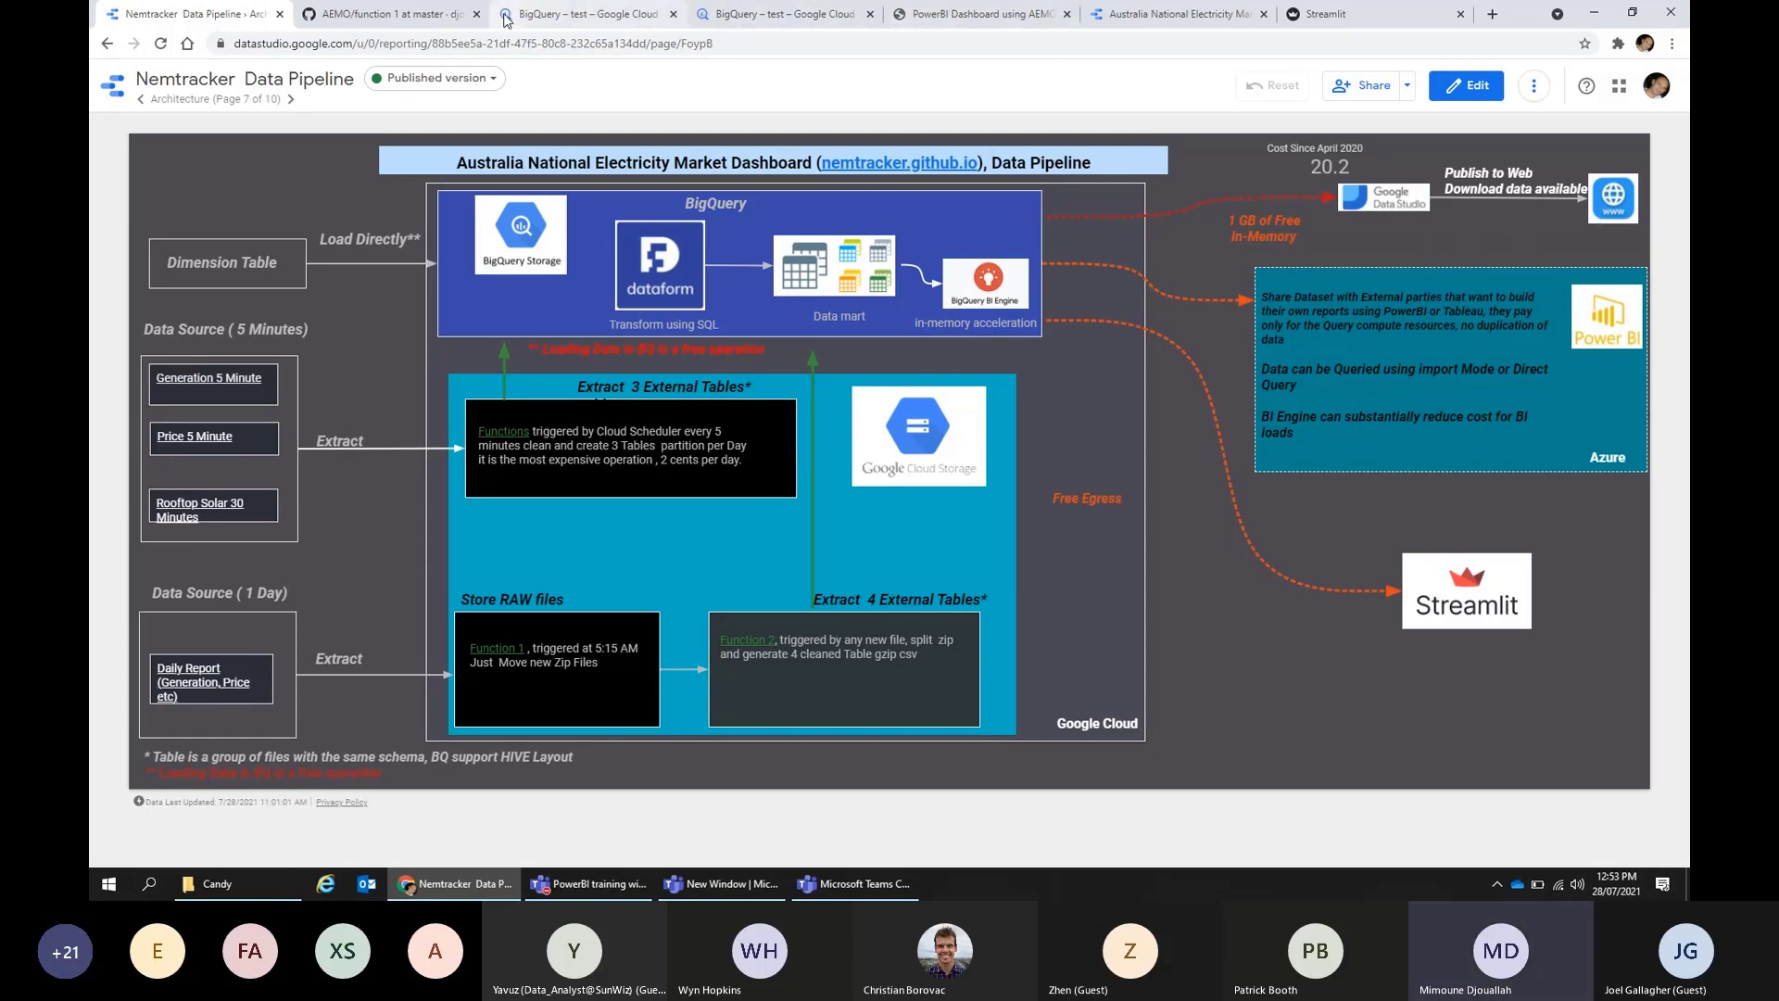
Step: Show the export options of the Download Gen Data line chart without exporting, and return to the architecture diagram
left_click(1149, 16)
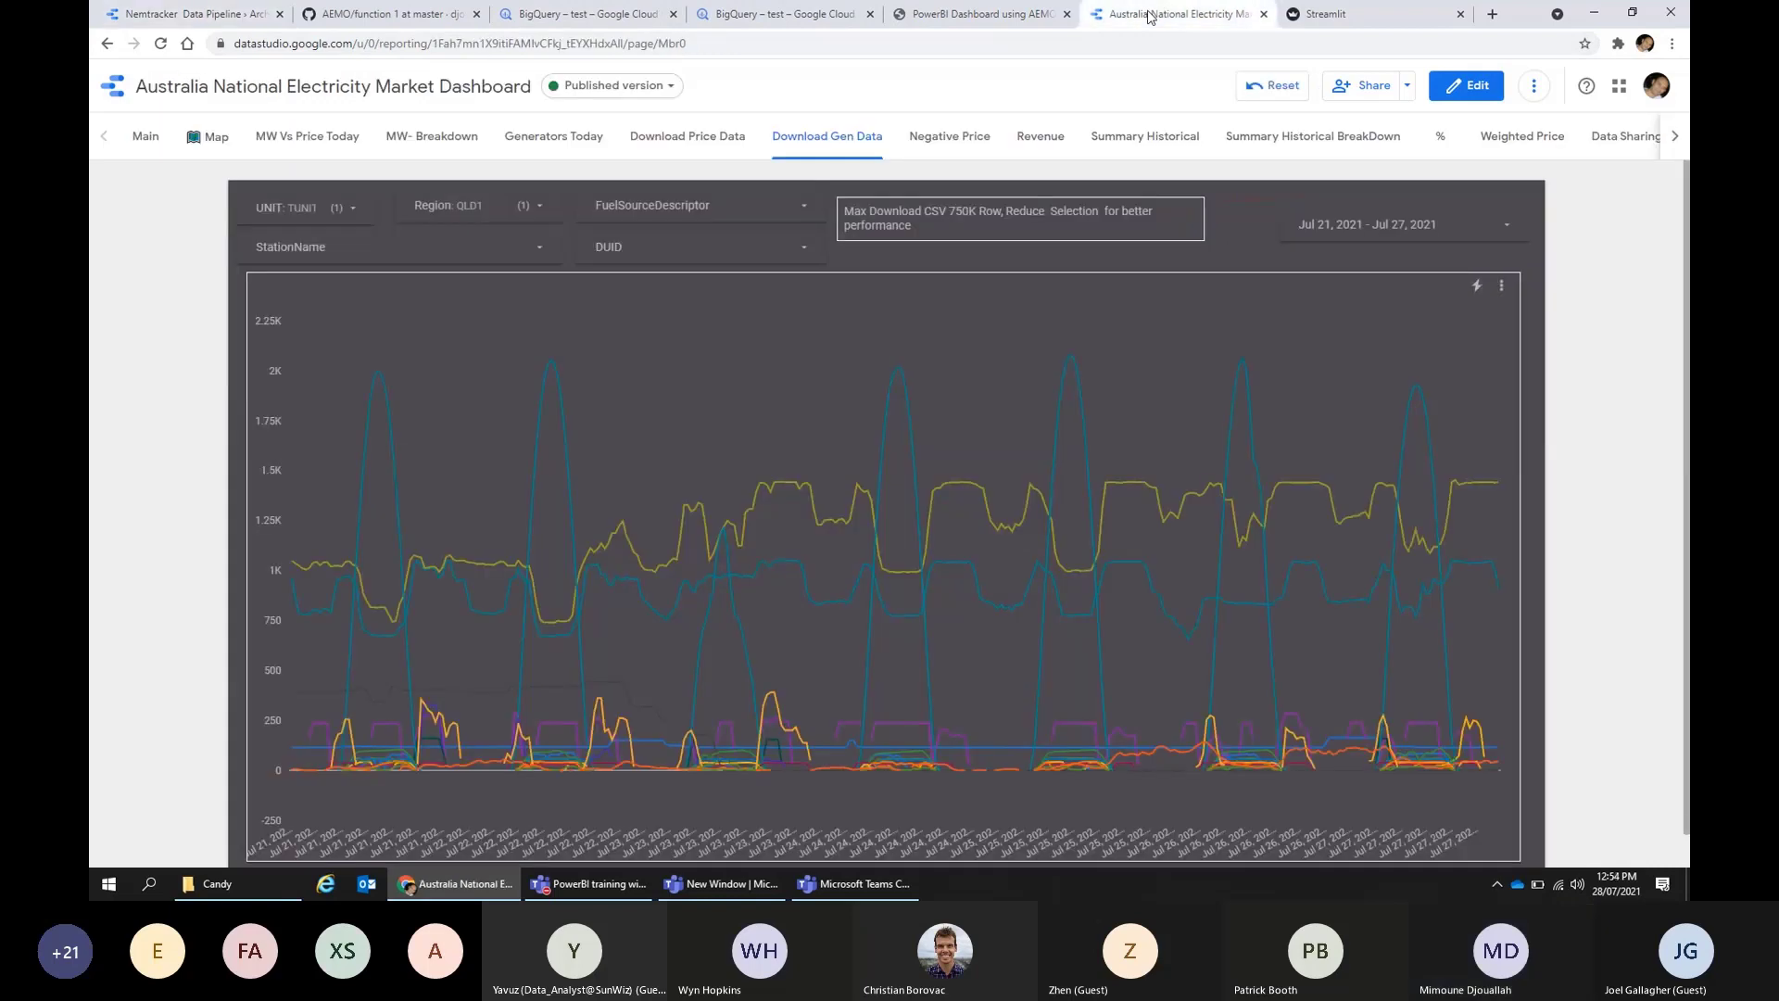
left_click(1501, 287)
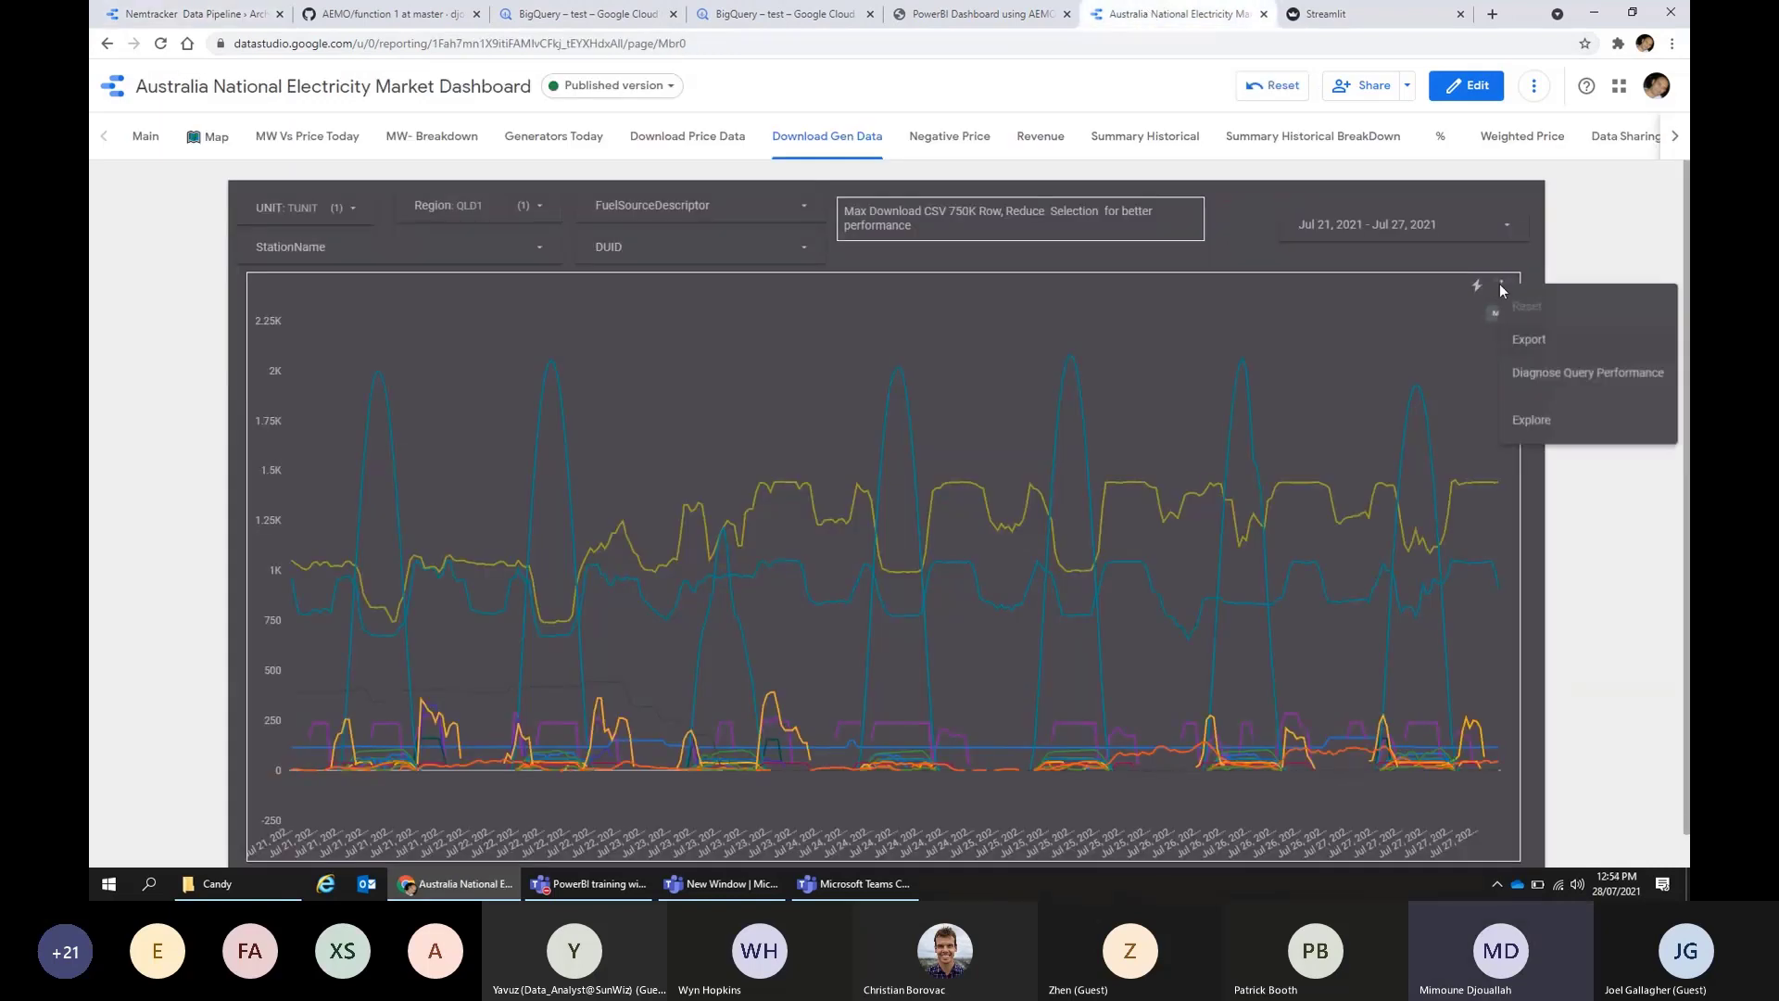
left_click(1529, 341)
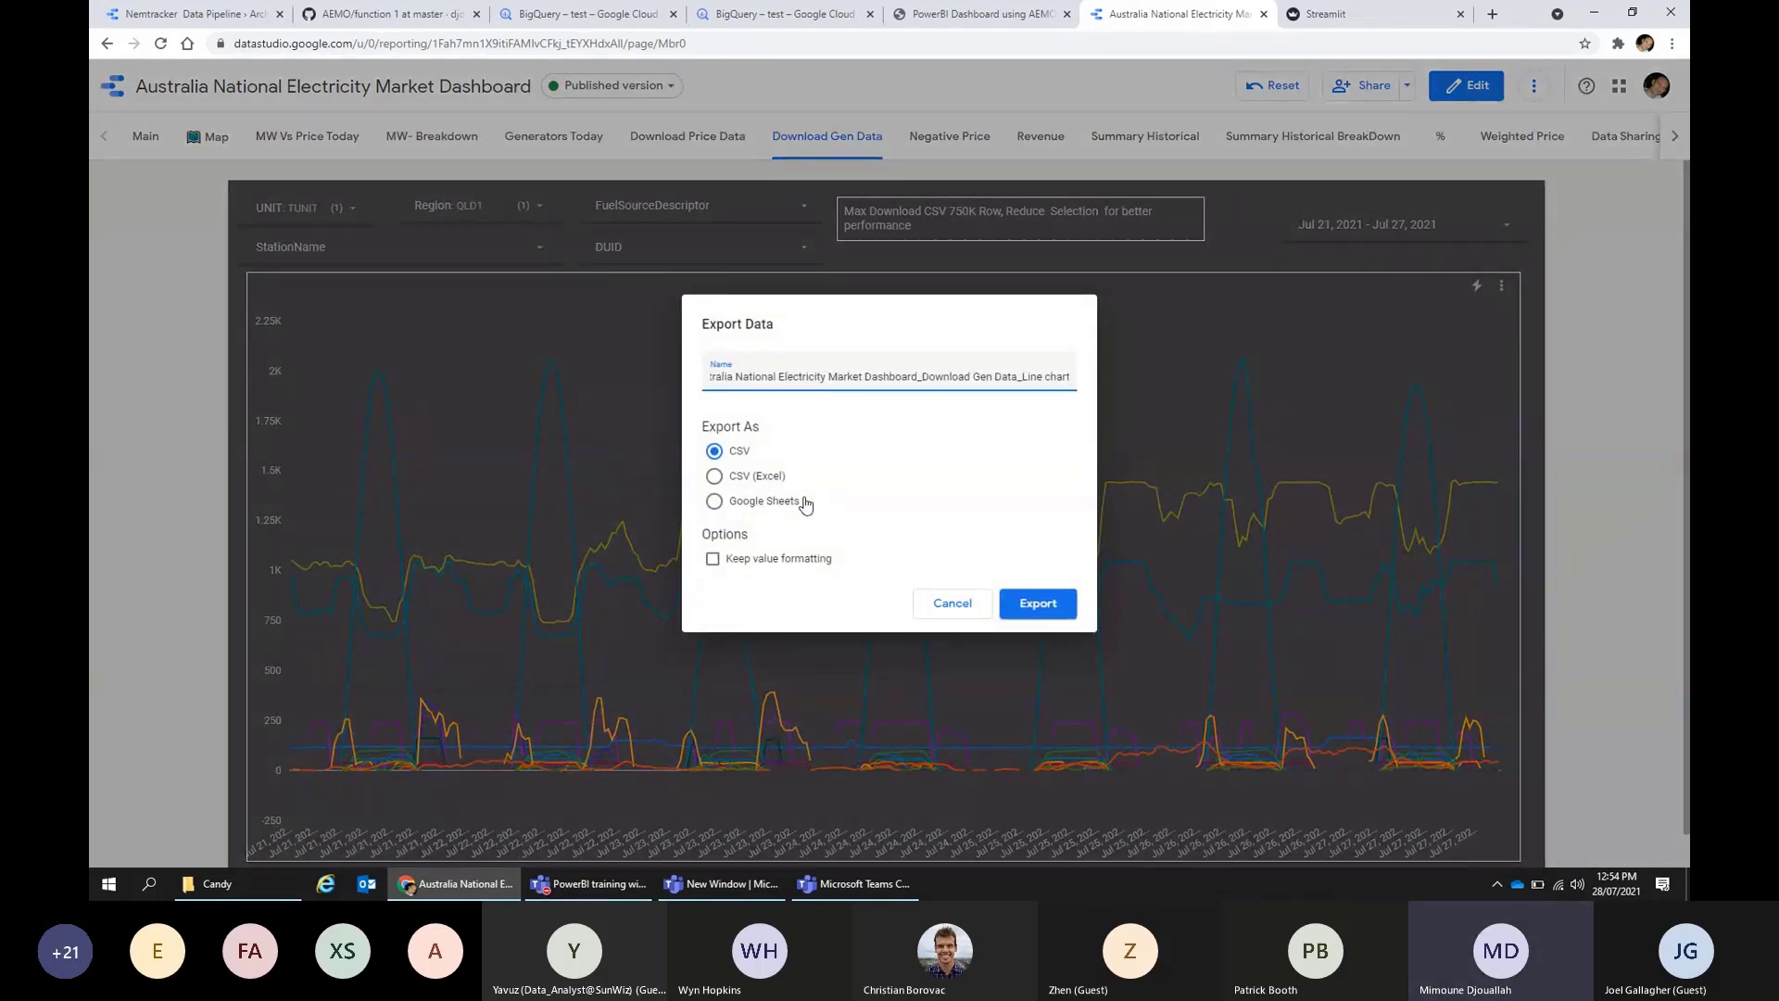
left_click(953, 603)
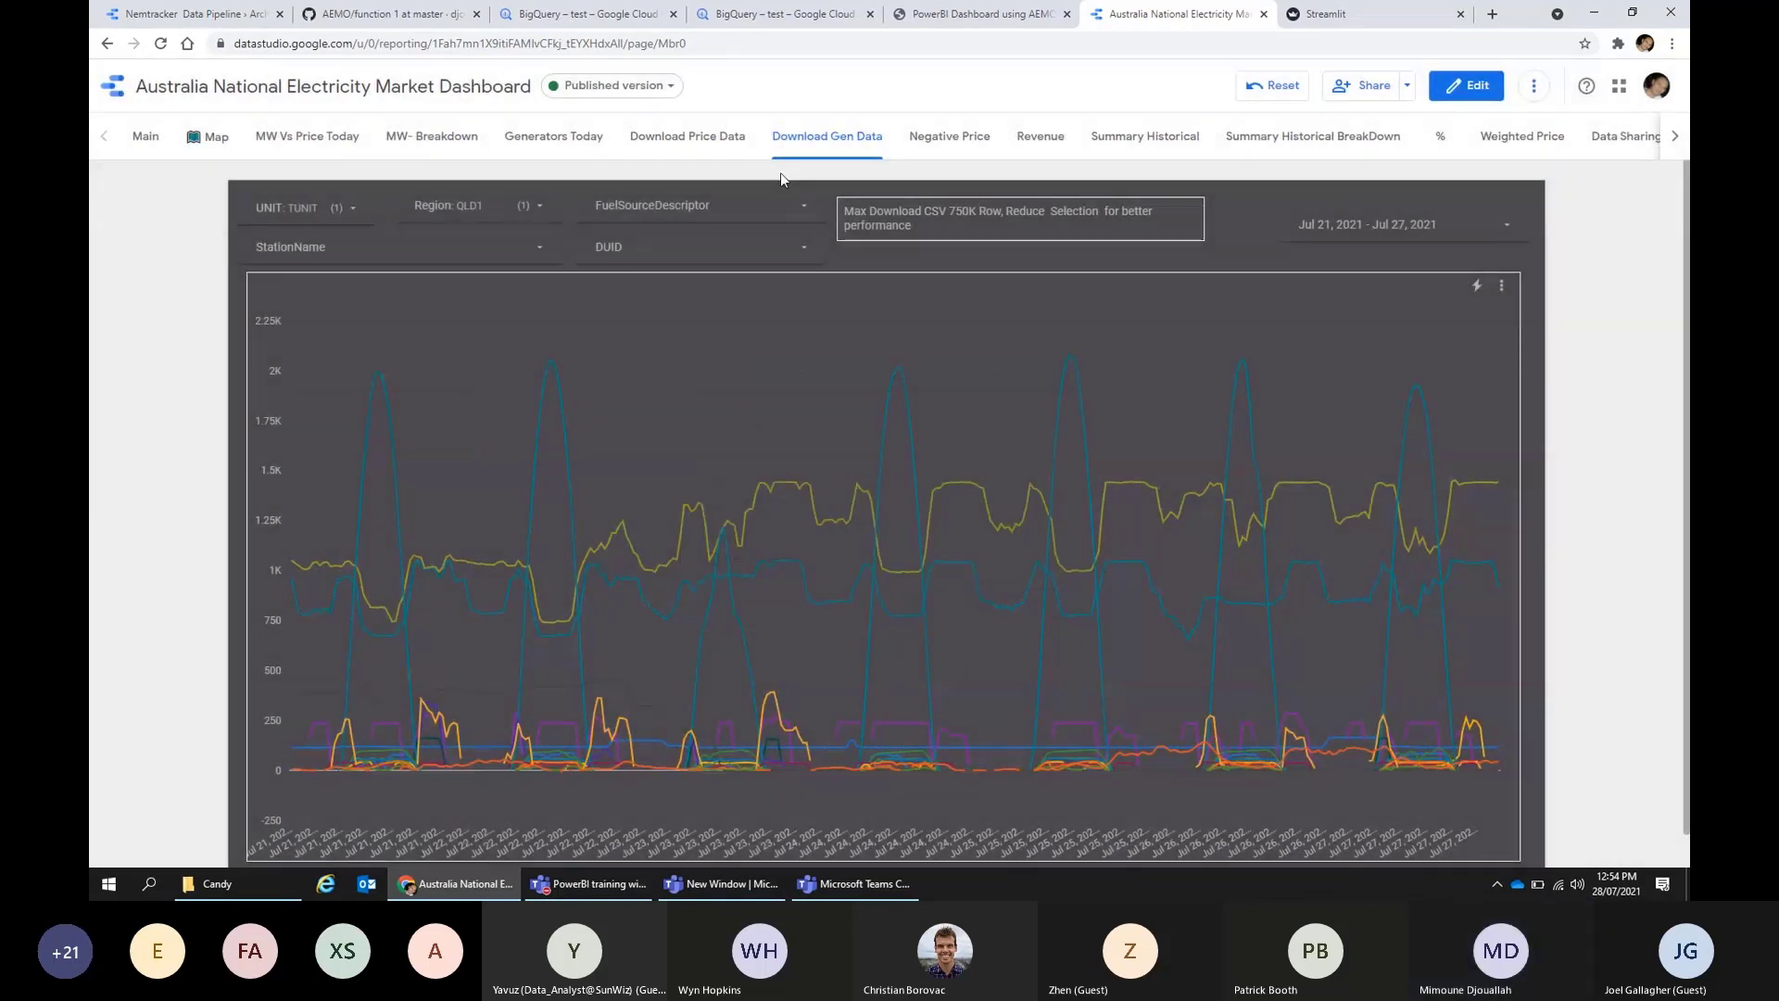
left_click(201, 13)
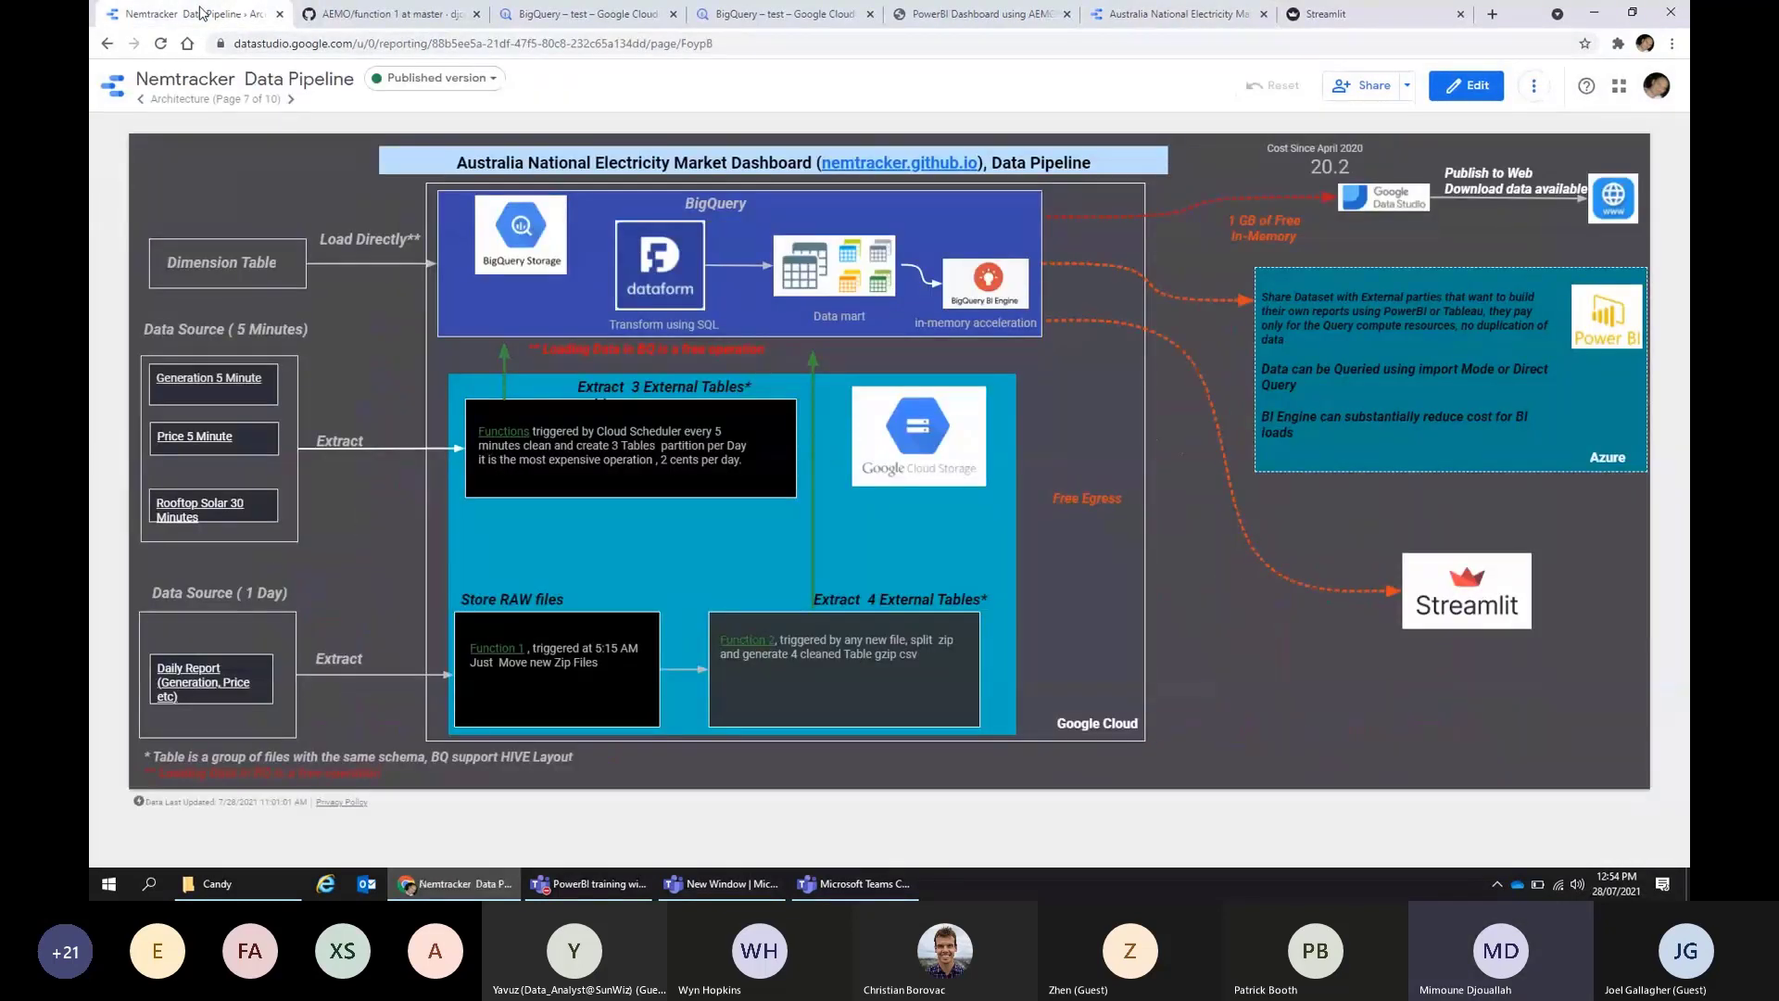